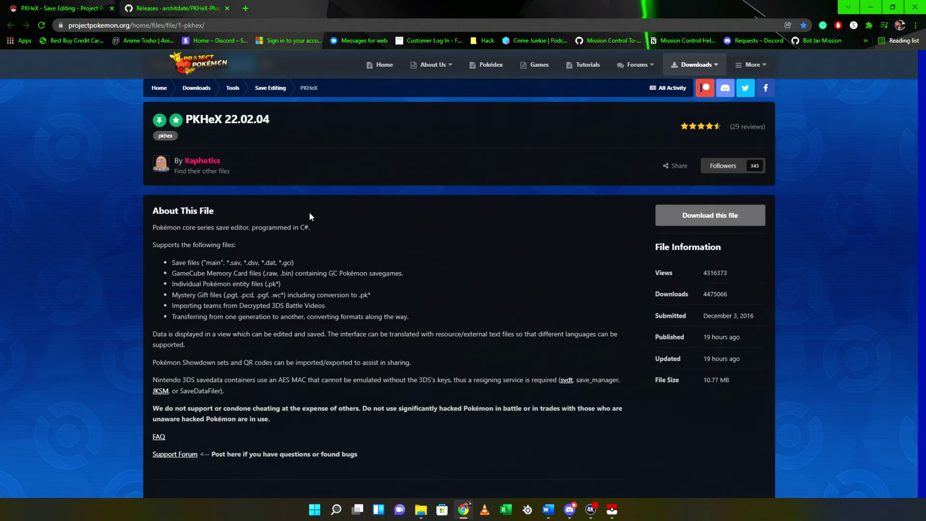
Go to the PKHeX-Plugins RC 22.01.01 release notes and follow the Installation Guide link.
left_click(167, 5)
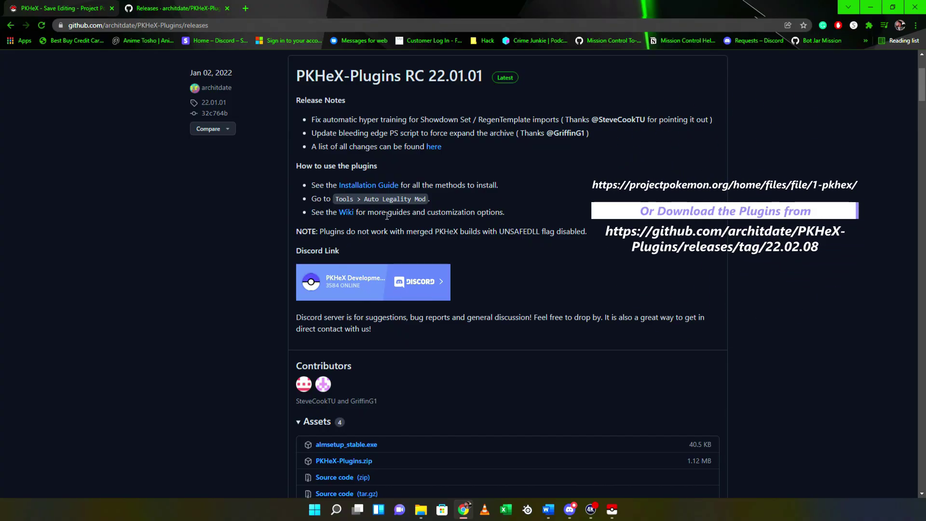
scroll(362, 277, "up", 1)
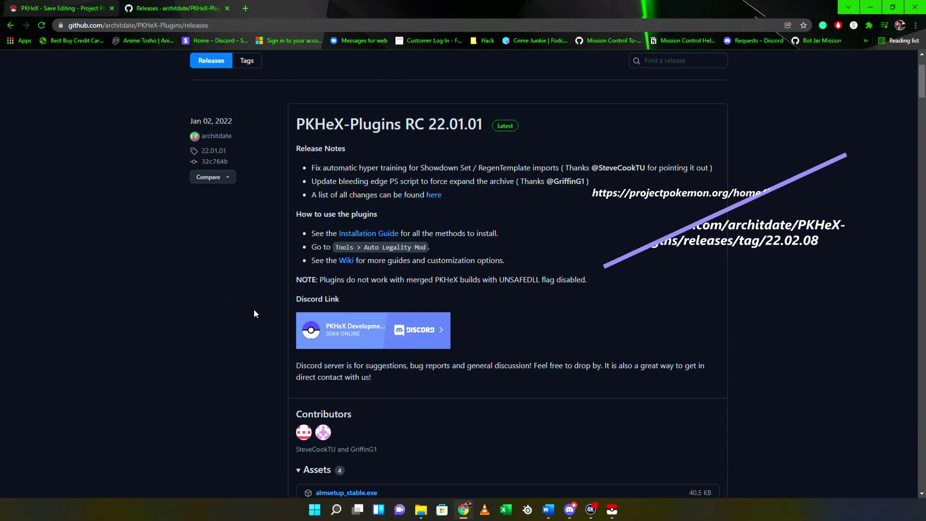
scroll(248, 315, "up", 1)
scroll(249, 308, "down", 2)
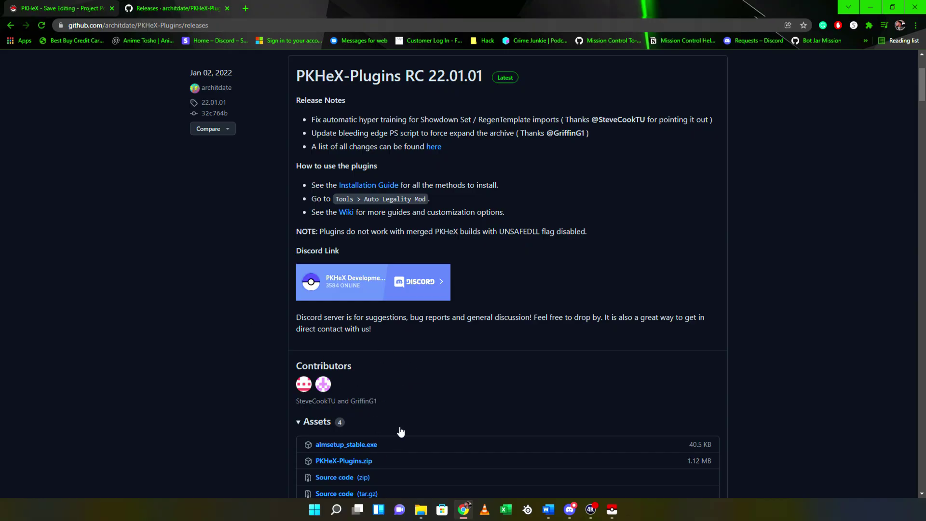
scroll(415, 369, "up", 1)
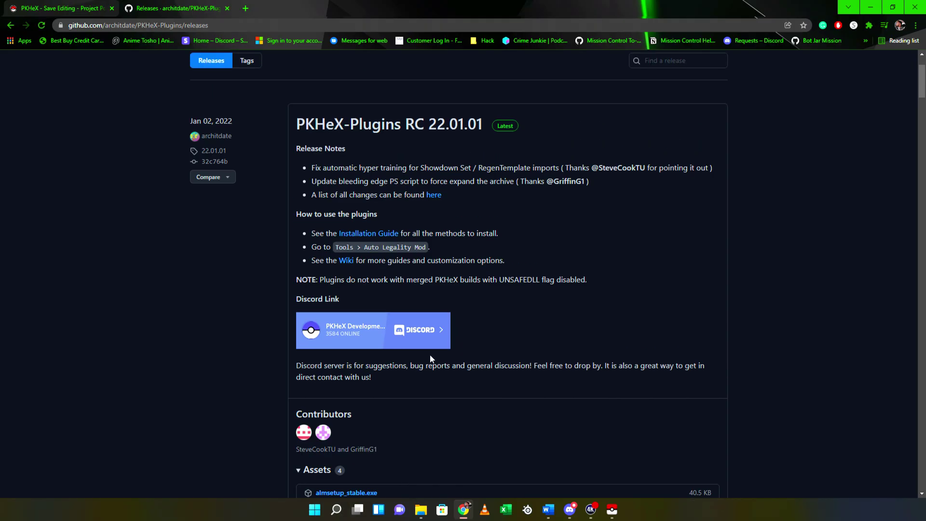
left_click(393, 236)
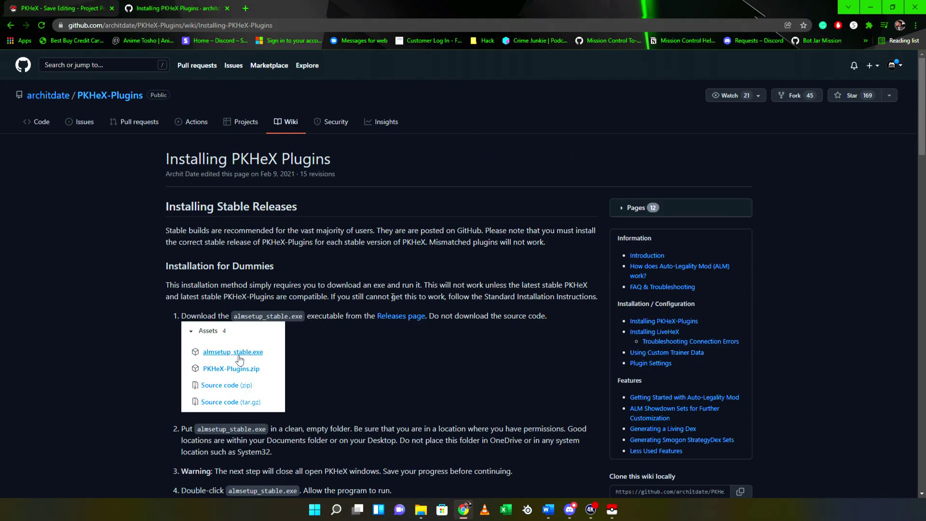
Skim the plugin install steps, then return to the Project Pokémon PKHeX page.
scroll(284, 265, "down", 14)
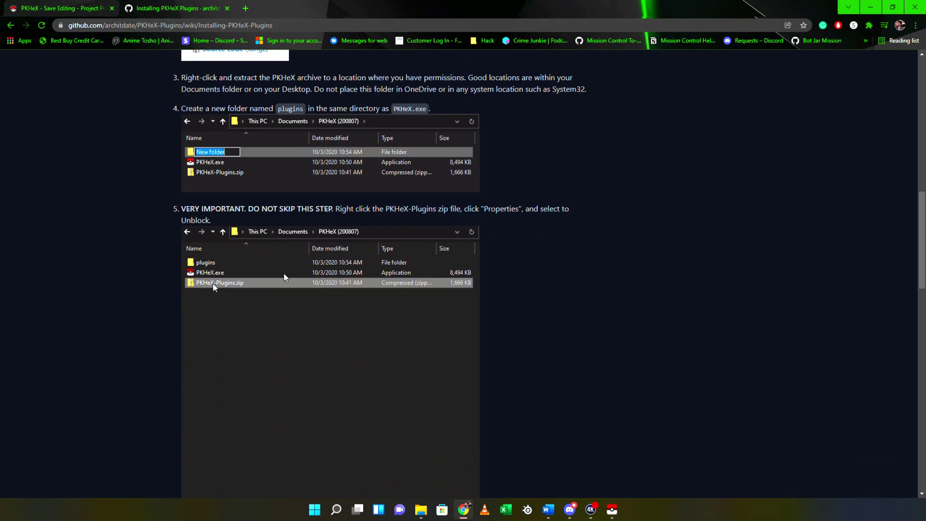
scroll(283, 273, "up", 2)
scroll(285, 273, "up", 4)
left_click(69, 6)
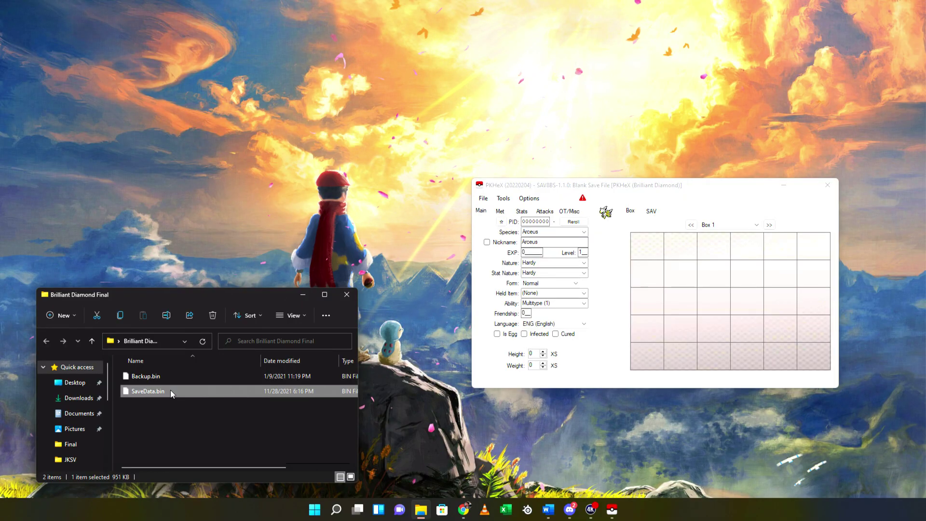
Load the Brilliant Diamond SaveData.bin, go back to Box 1, and view the entry's legality errors.
left_click_drag(170, 390, 730, 264)
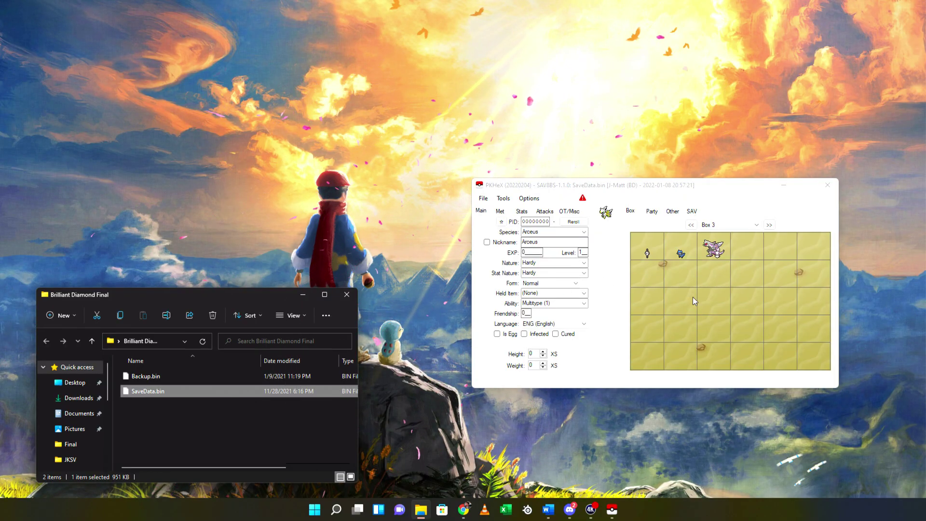
left_click(691, 225)
left_click(691, 225)
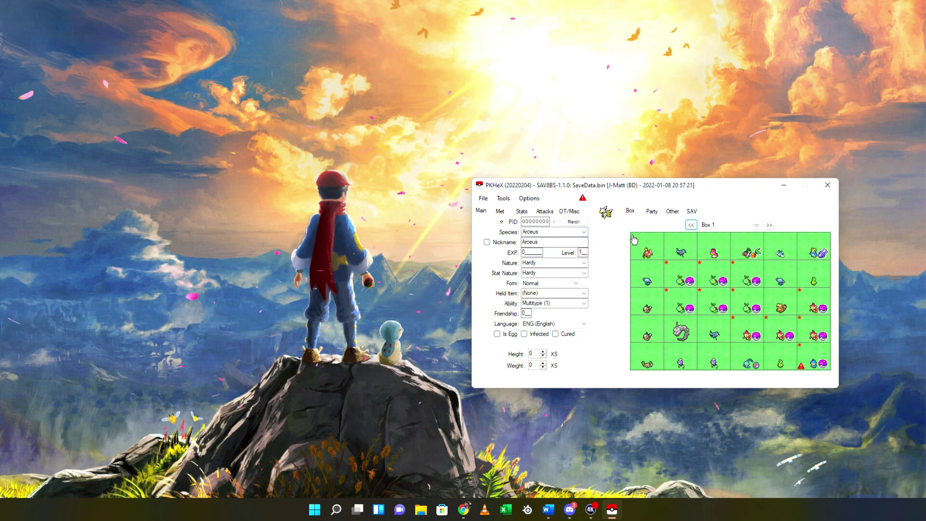
left_click(581, 199)
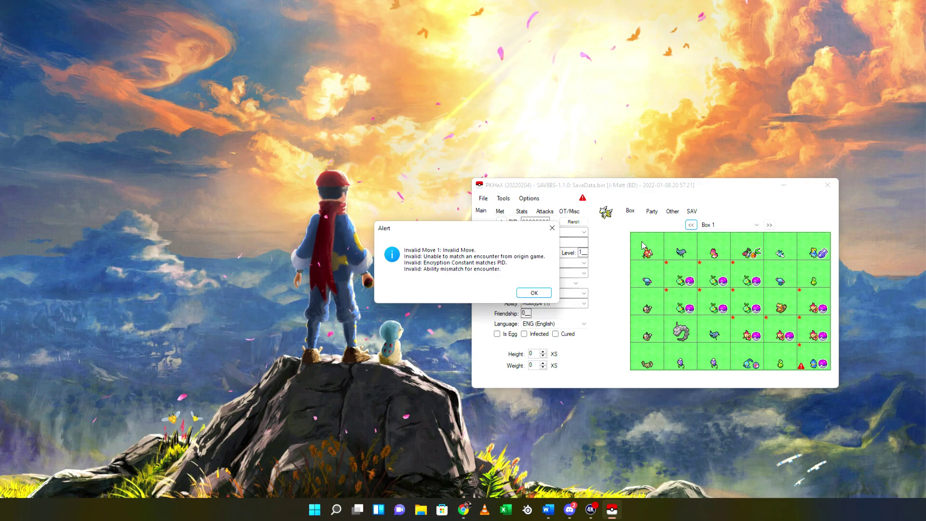
Load the shiny Master Ball Piplup from Box 2 into the editor and confirm it is legal.
left_click(534, 293)
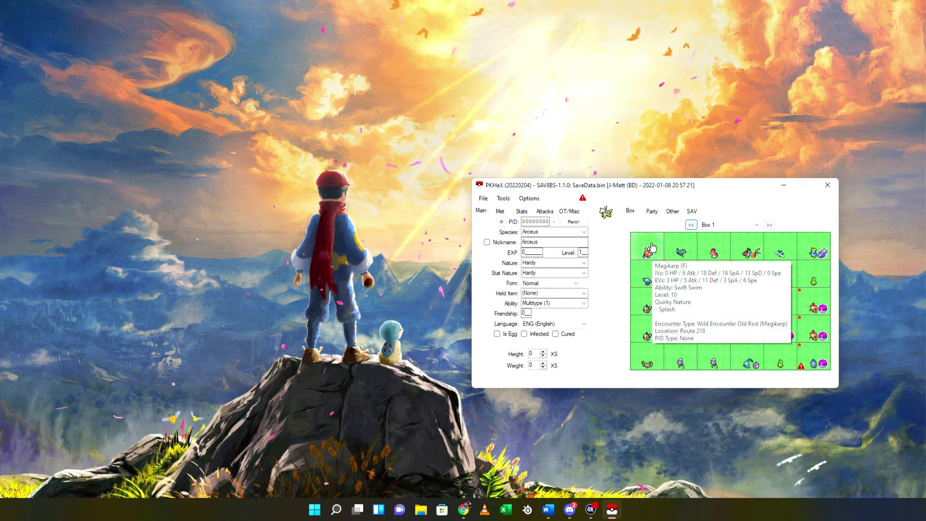
scroll(649, 253, "down", 1)
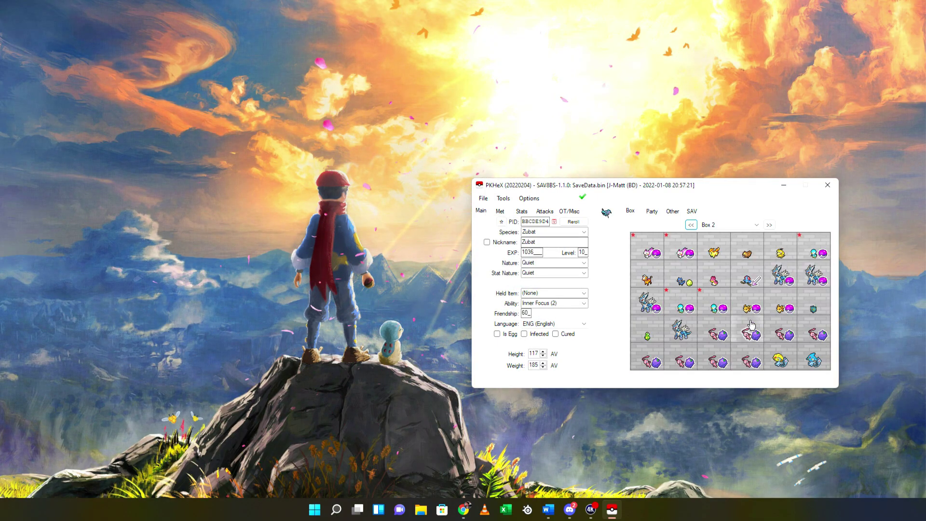
right_click(678, 303)
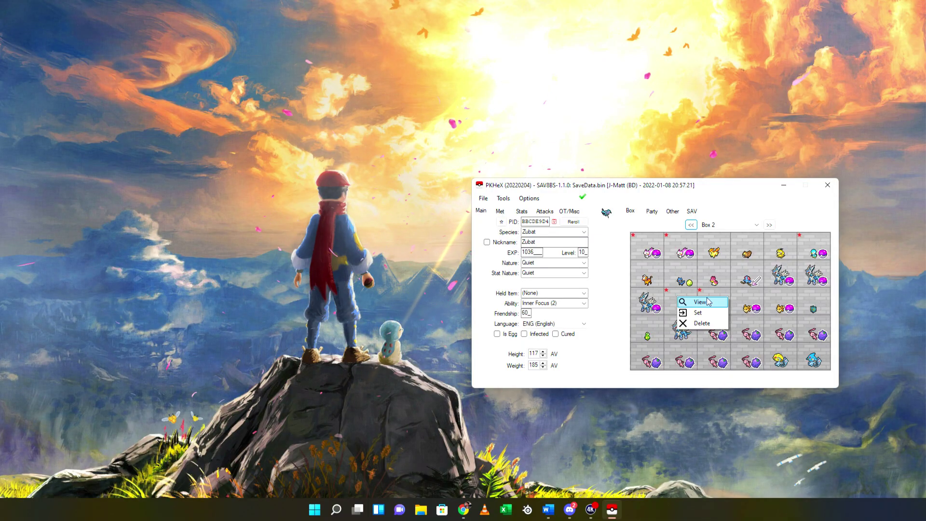
left_click(678, 309)
left_click_drag(678, 309, 609, 215)
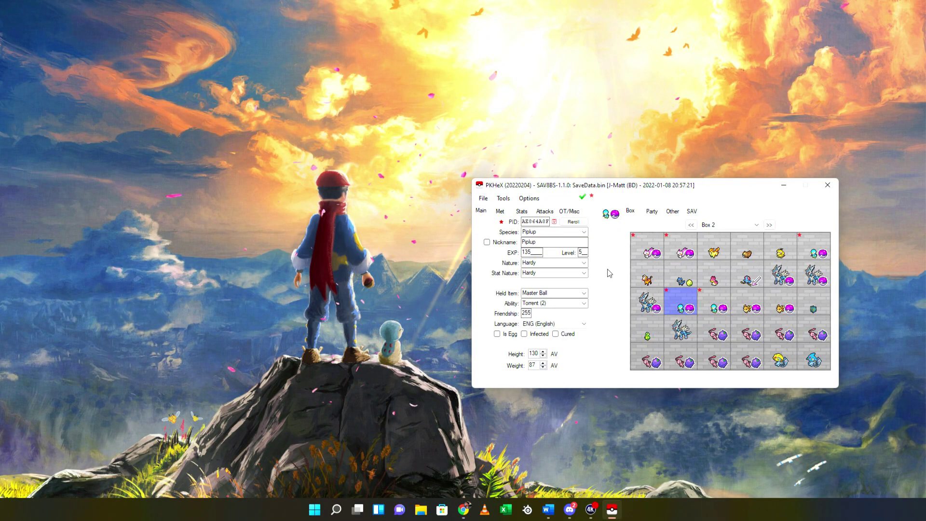
left_click(583, 197)
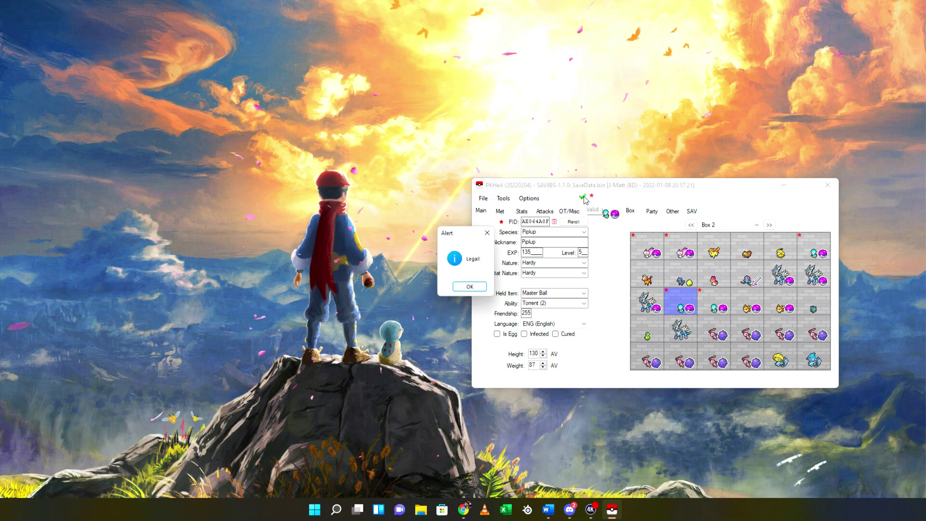
Reroll the Piplup's PID to shiny EDDD09DB and verify it is still Legal.
left_click(471, 288)
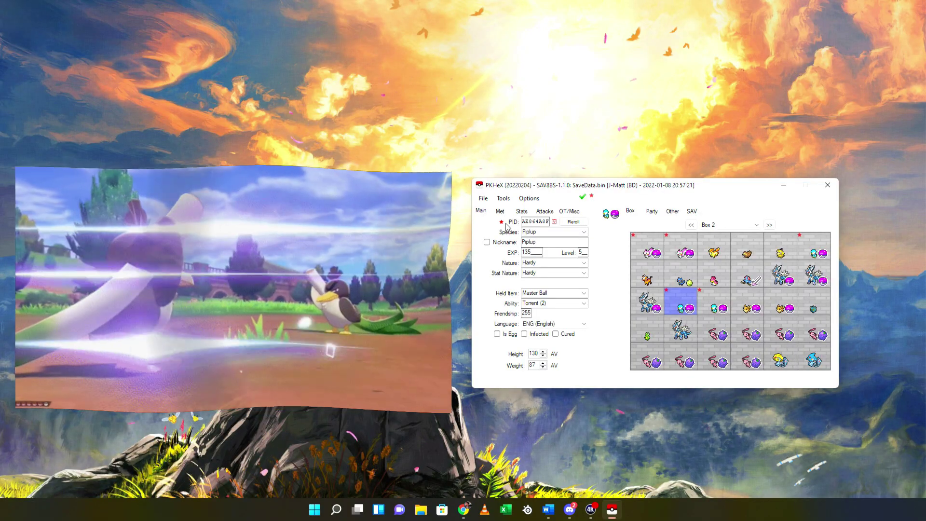
left_click(568, 223)
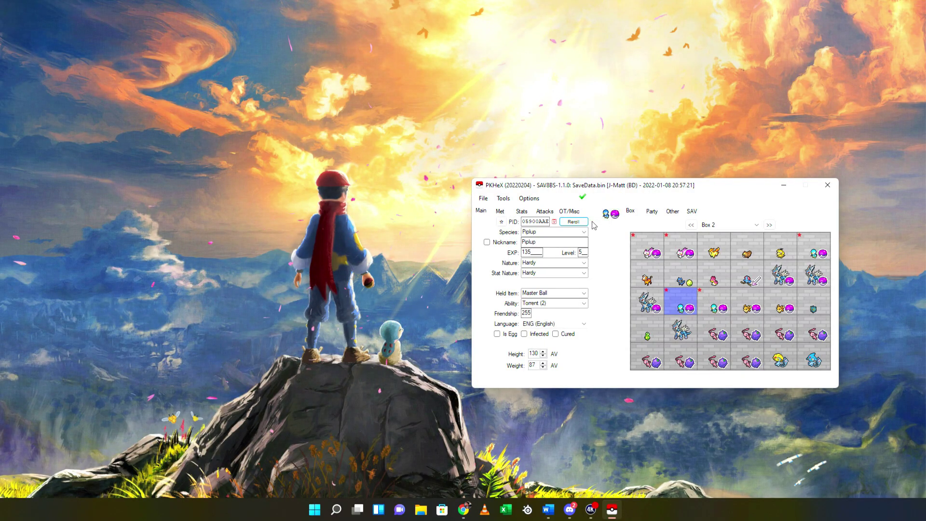
left_click(501, 223)
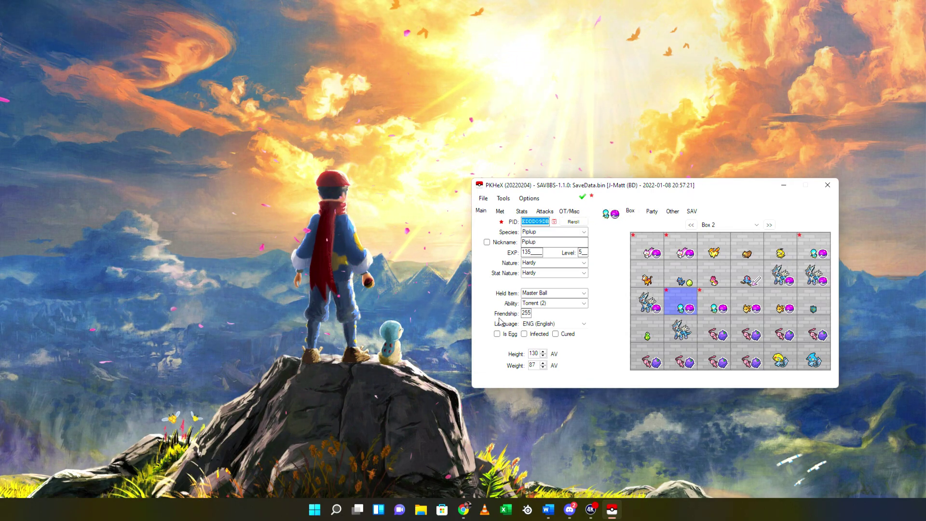
left_click(583, 196)
left_click(471, 288)
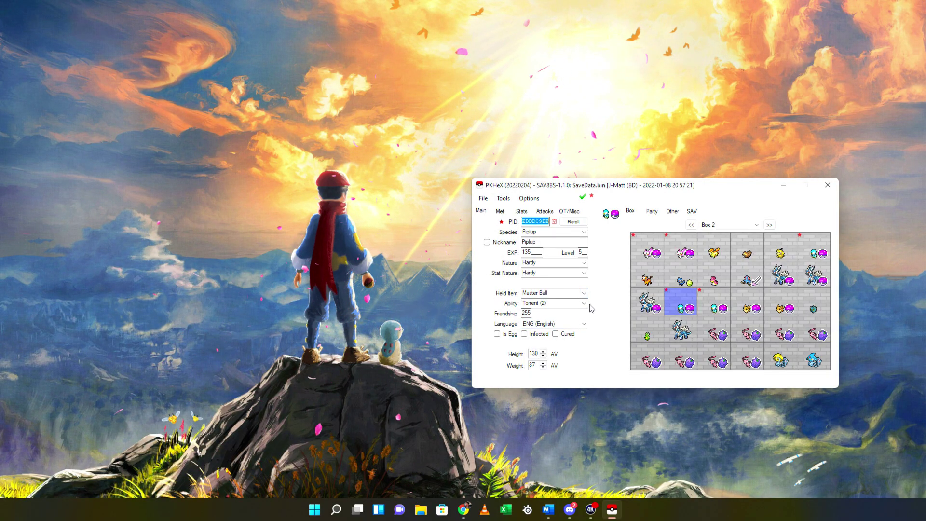
Change the species to Infernape at level 36 and view its legality errors.
left_click(583, 232)
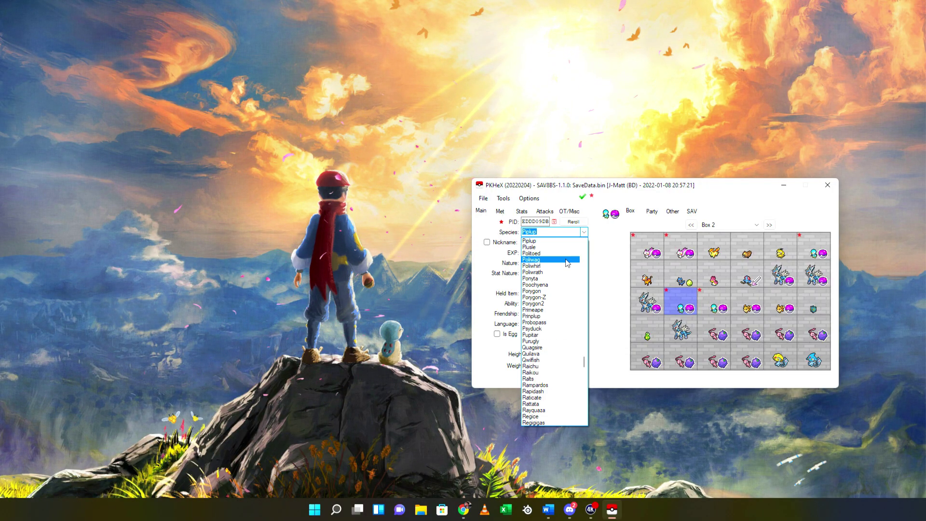
scroll(562, 270, "down", 2)
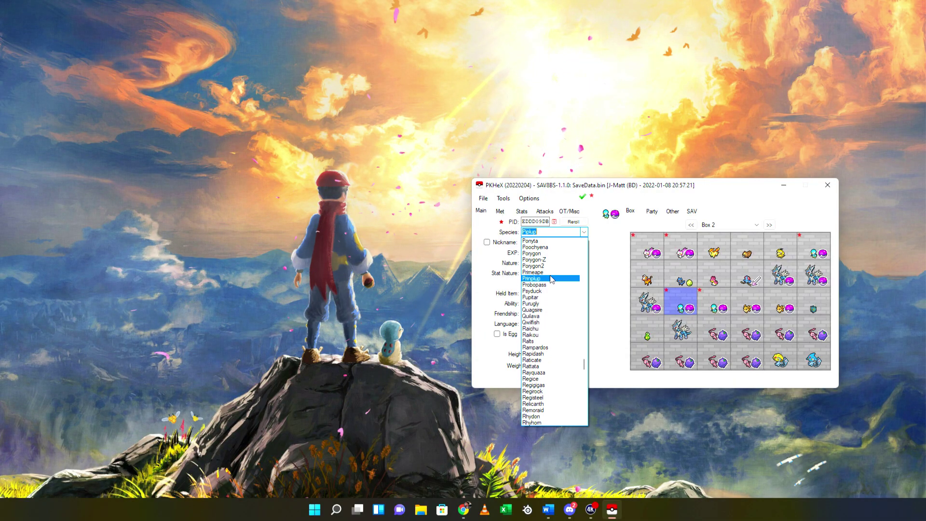
scroll(555, 276, "down", 3)
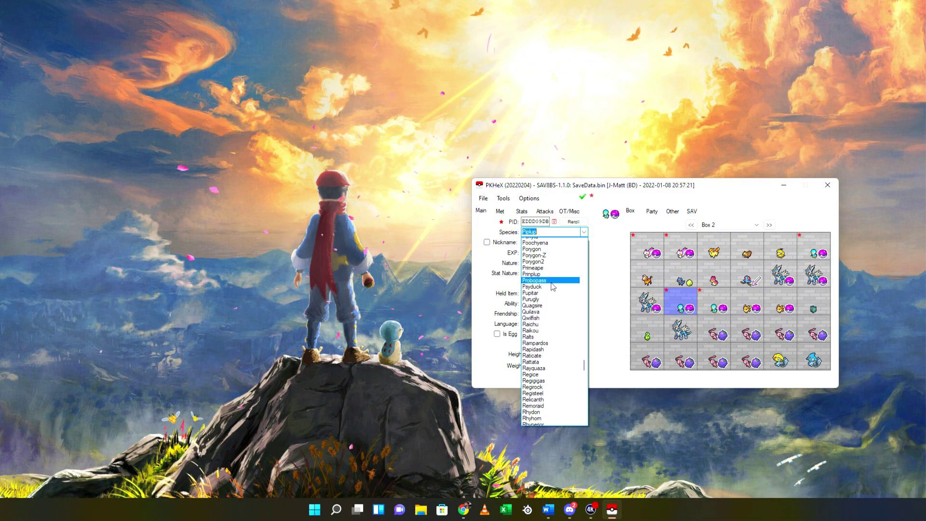
type("Infernape")
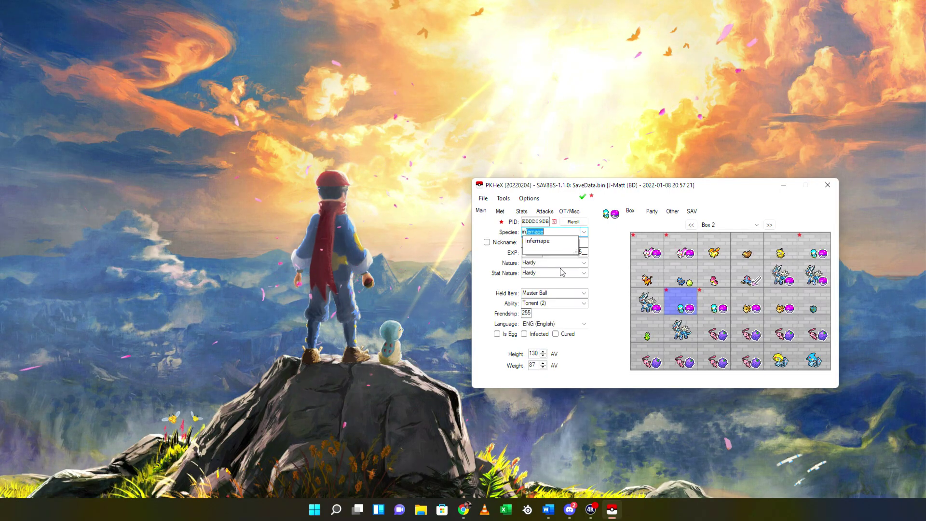
left_click(578, 241)
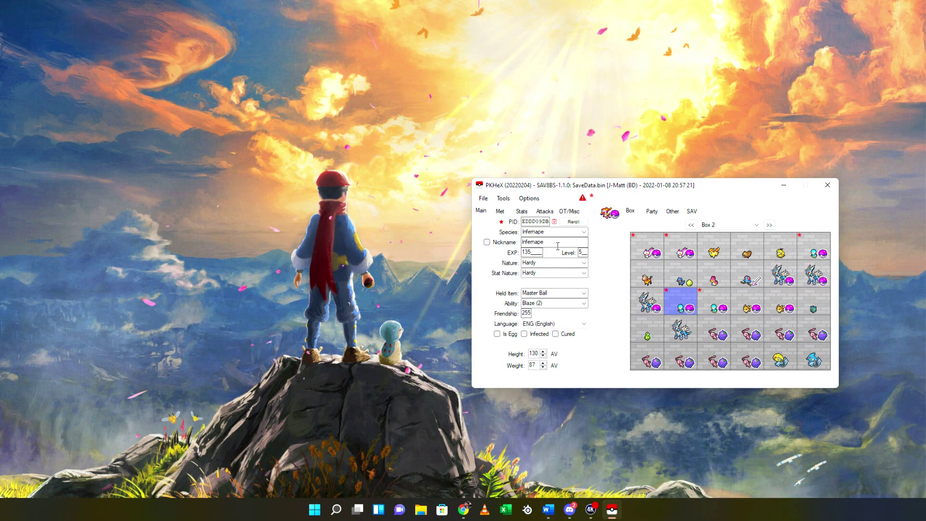
type("36")
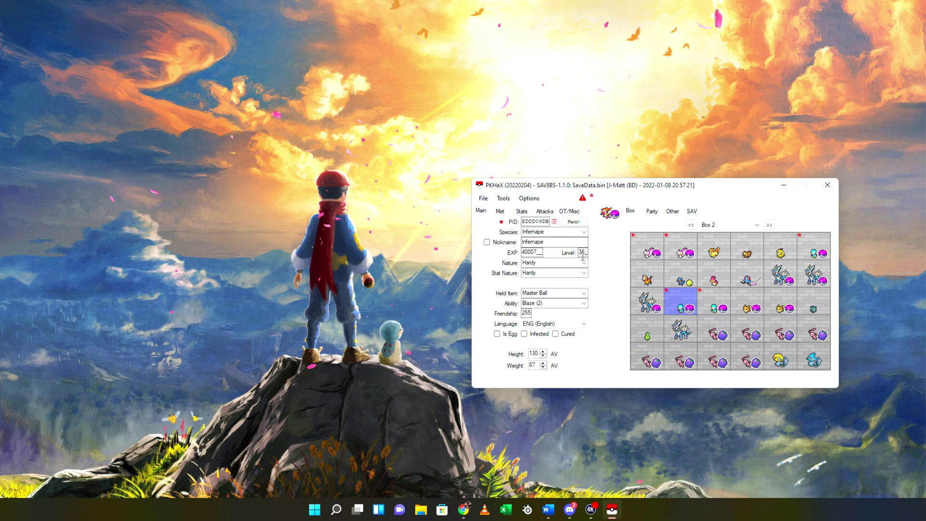
left_click(582, 200)
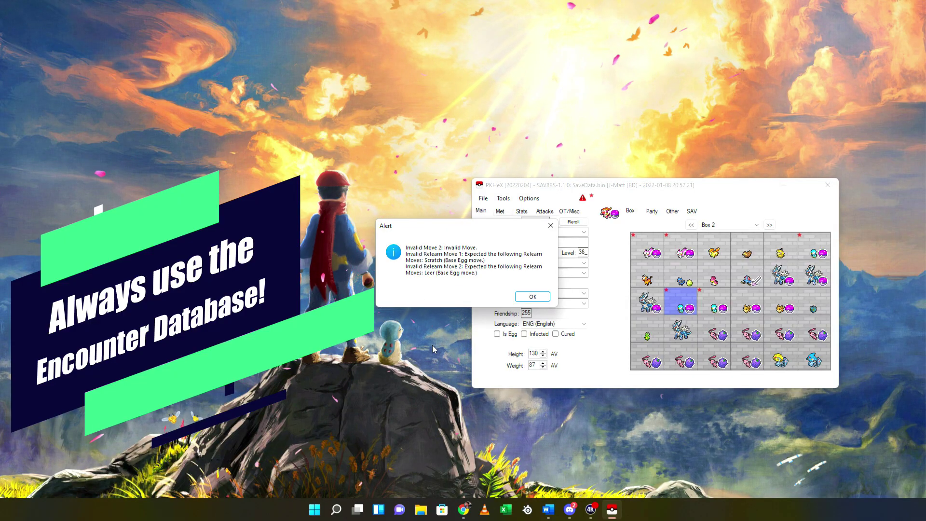
Open Tools > Data > Encounter Database, move it left, and enter Chimchar as the species filter.
left_click(539, 300)
left_click(503, 198)
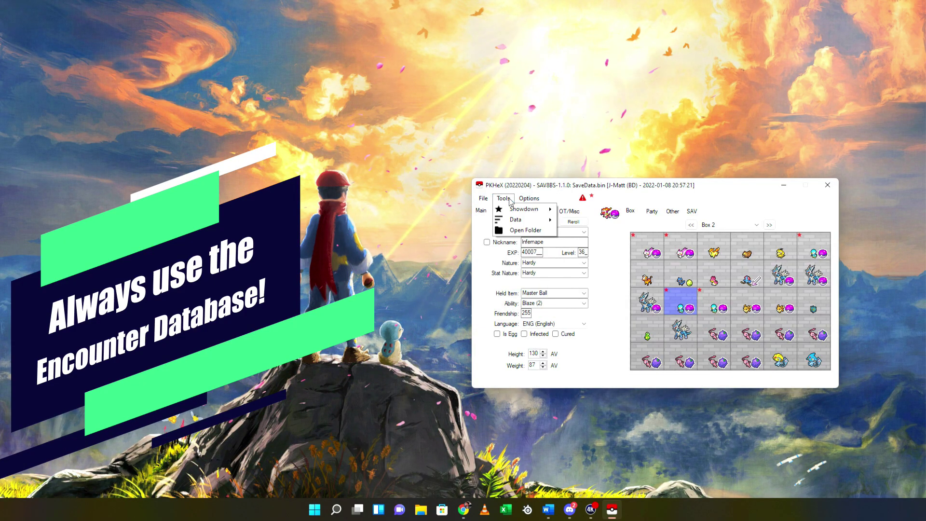
mouse_move(521, 223)
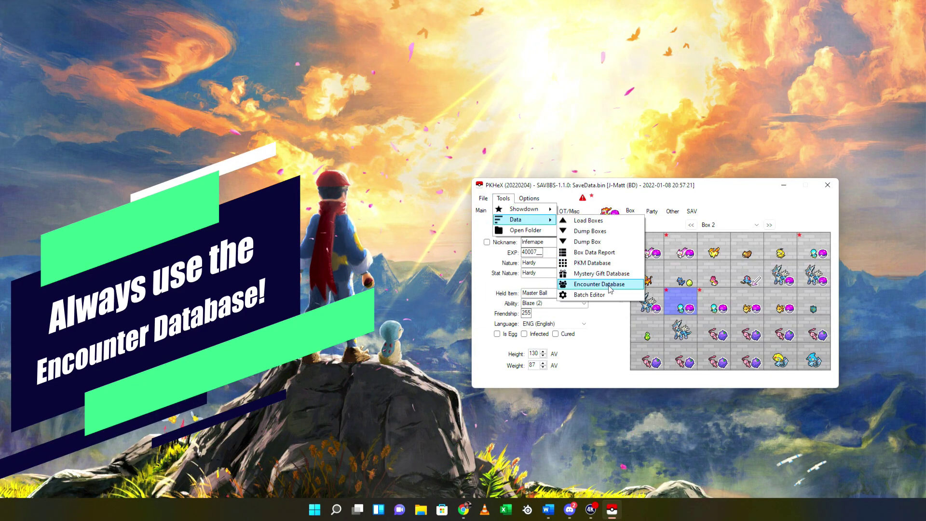
left_click(603, 262)
left_click_drag(484, 87, 299, 79)
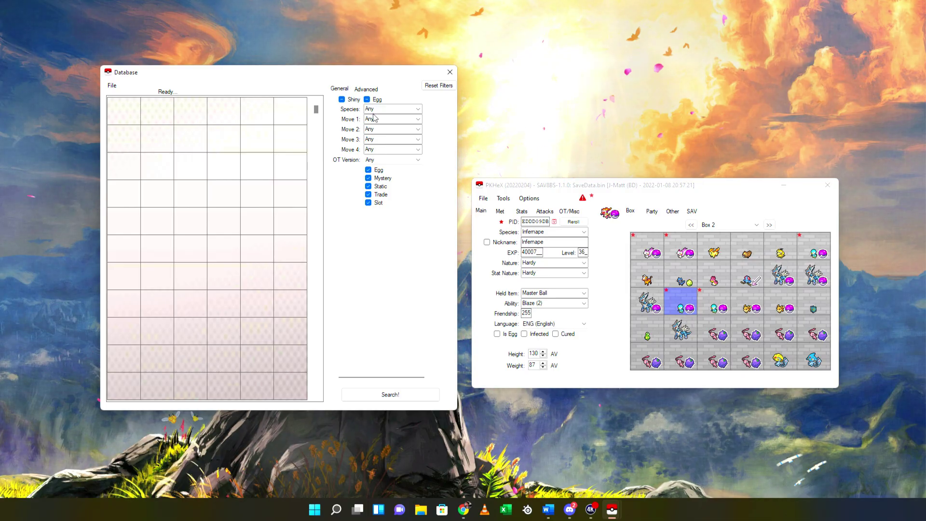
type("Chimchar")
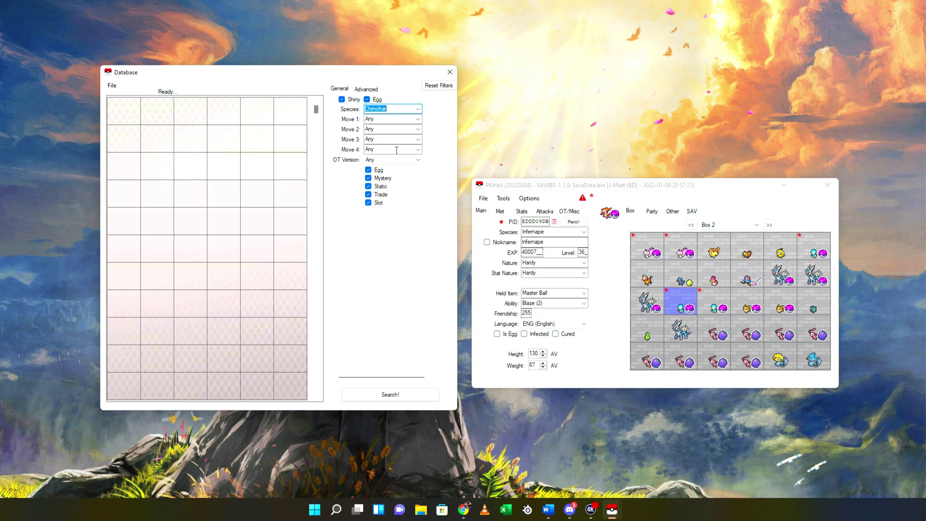
Search the Chimchar encounters and load the second result into the editor.
left_click(402, 395)
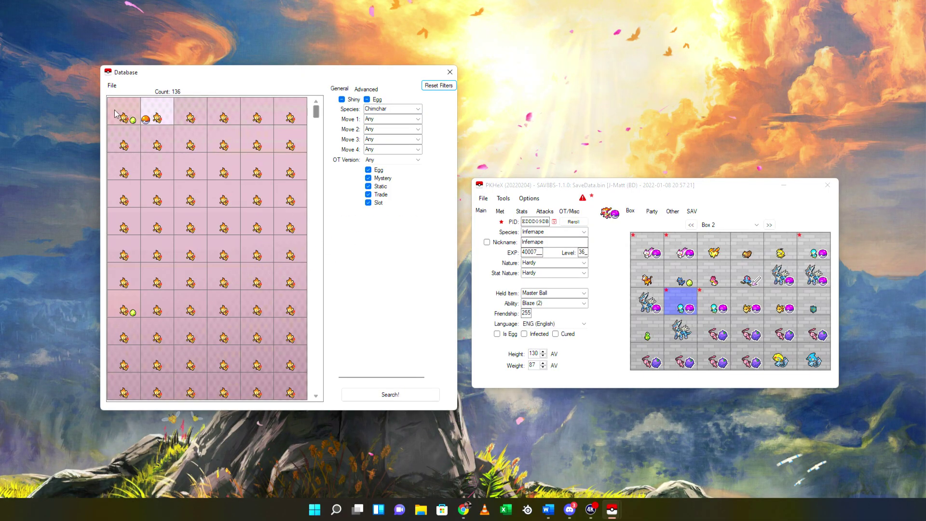
right_click(151, 120)
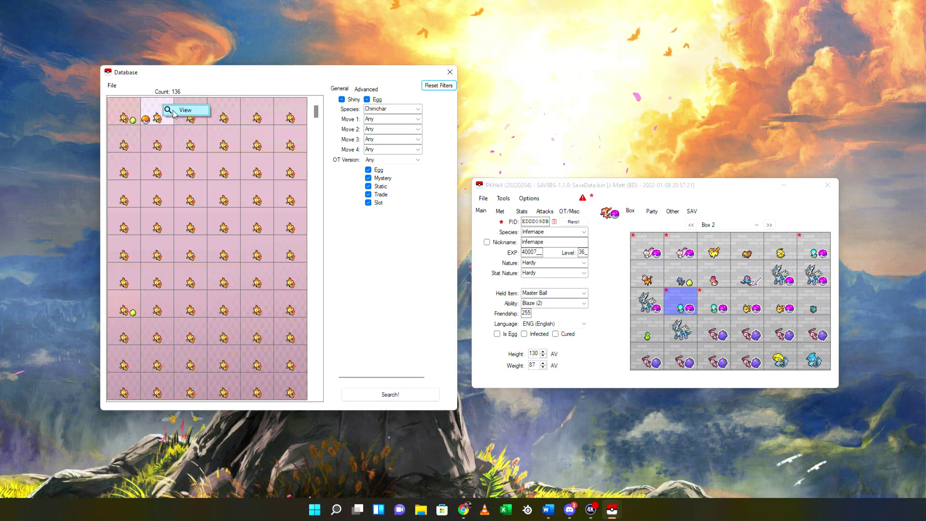
left_click(172, 113)
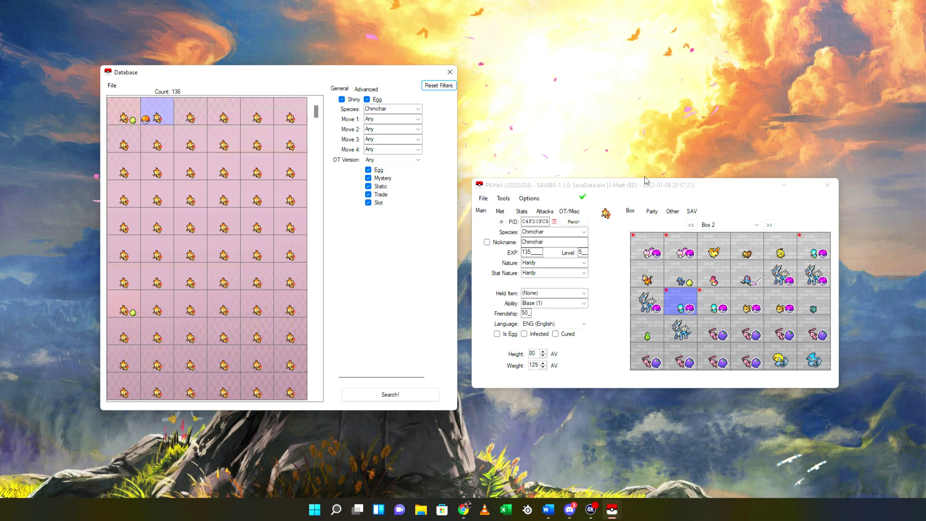
left_click_drag(645, 180, 636, 140)
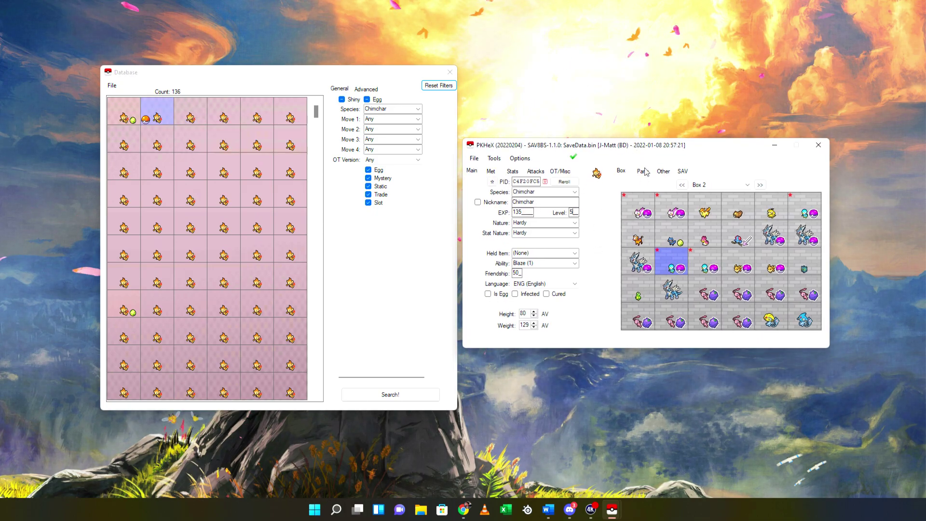
Make it a level 100 Infernape, confirm it is Legal, and close the database.
left_click(577, 192)
type("Infernape")
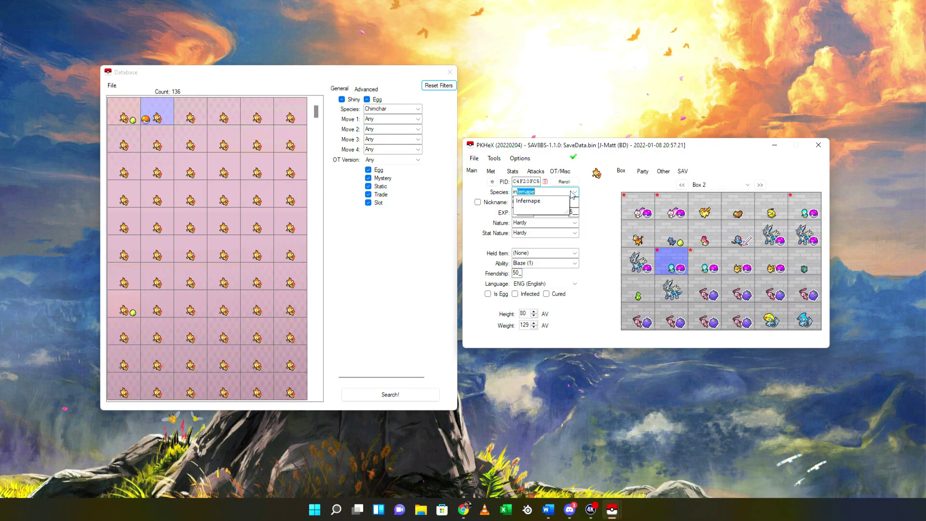
key("Return")
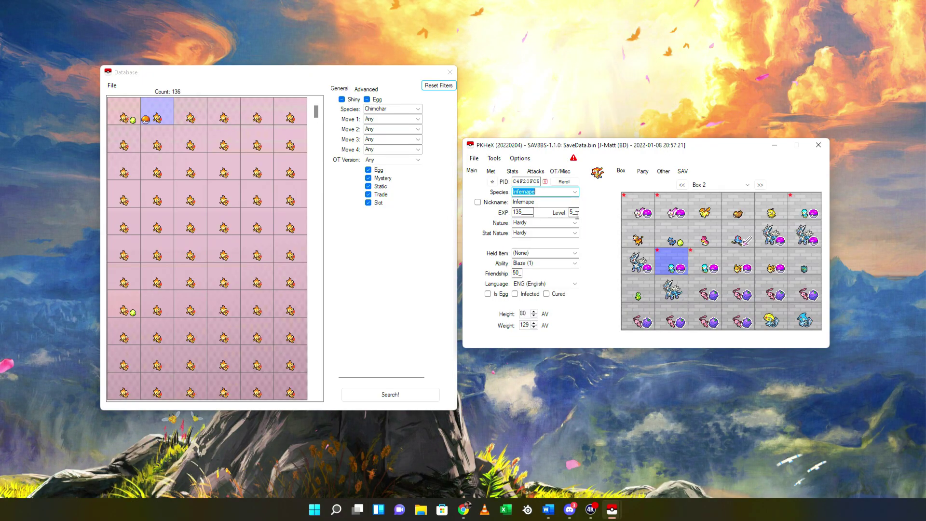
type("100")
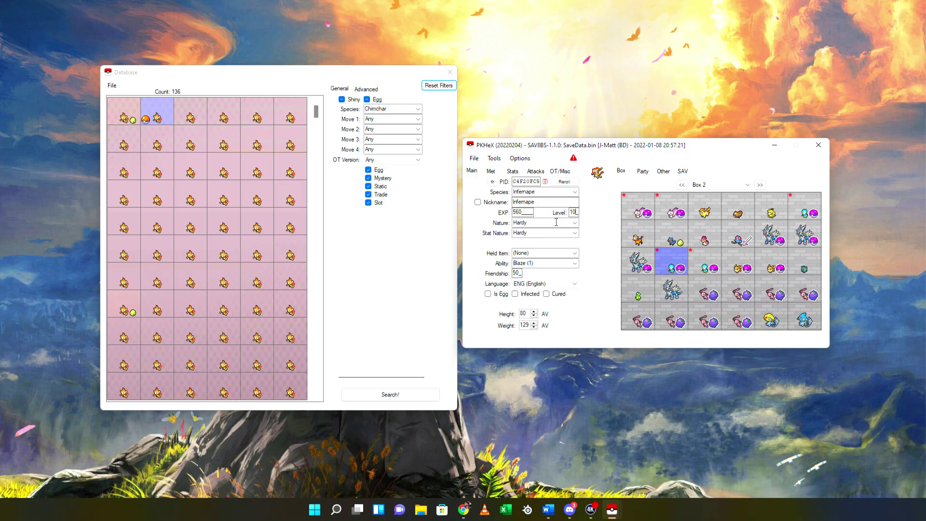
left_click(573, 159)
left_click(478, 288)
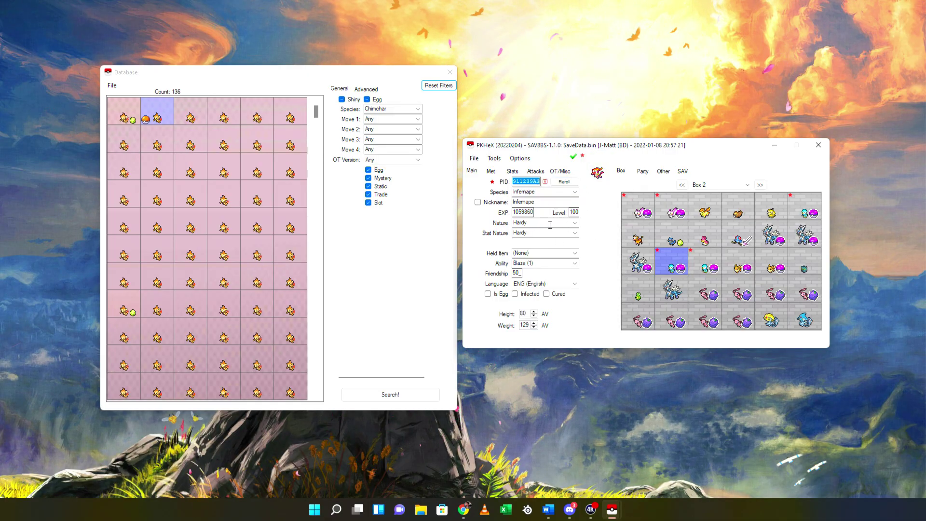
key("alt+F4")
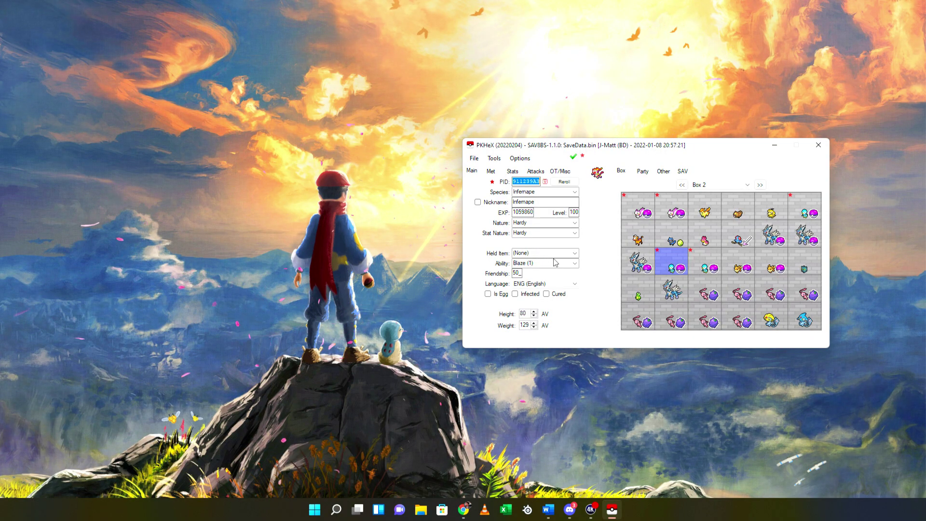
left_click(573, 263)
left_click(577, 274)
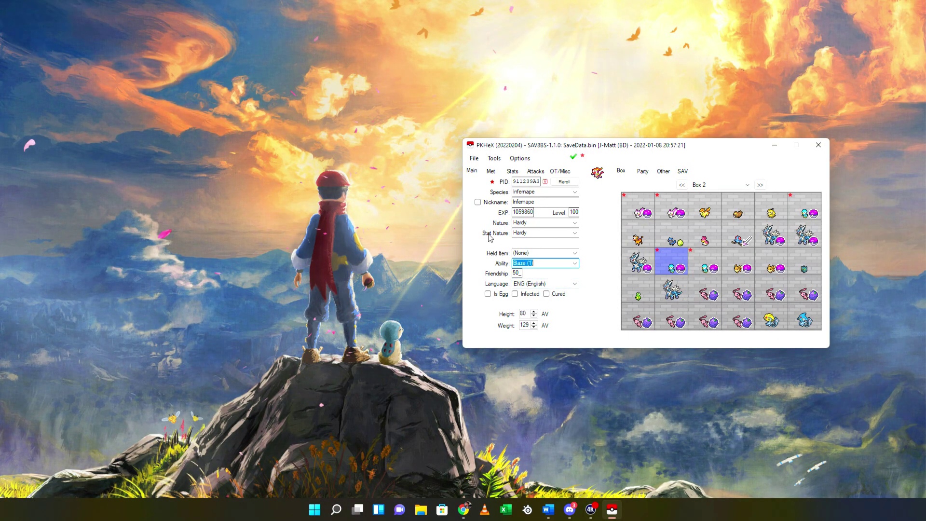
mouse_move(796, 243)
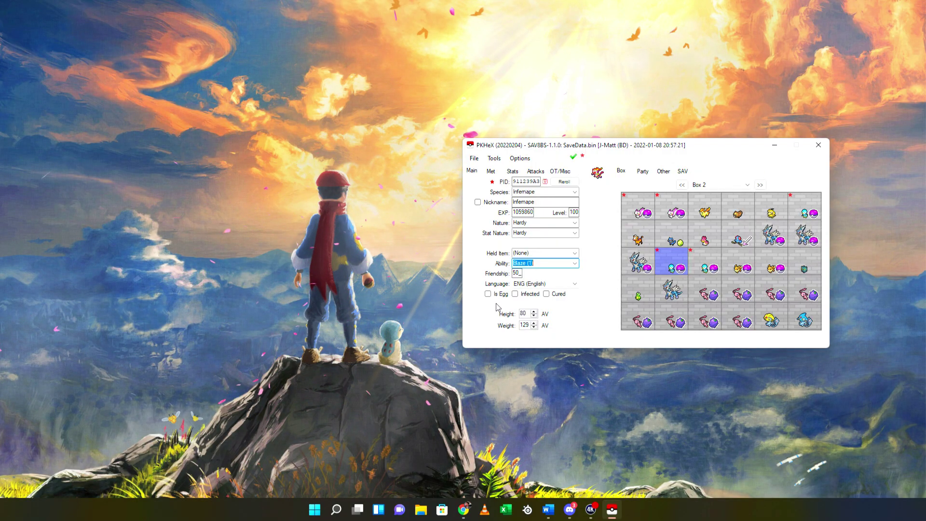
Review the Infernape's met data: Brilliant Diamond, Lake Verity, Poké Ball, met level 5.
left_click(491, 171)
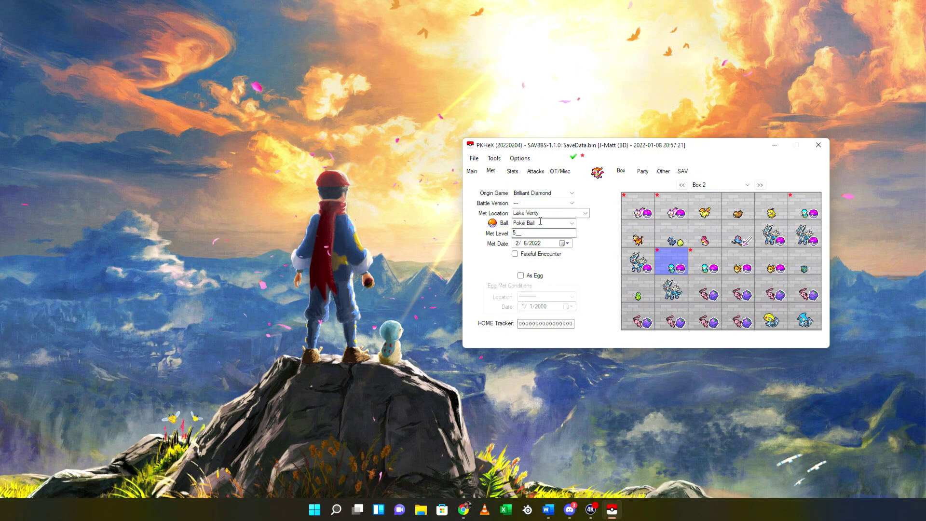
key("alt+Tab")
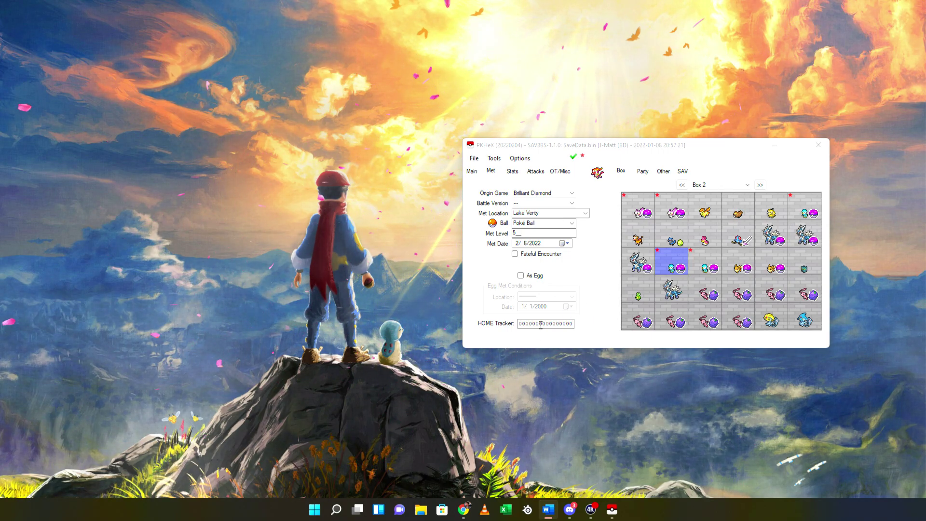
key("alt+Tab")
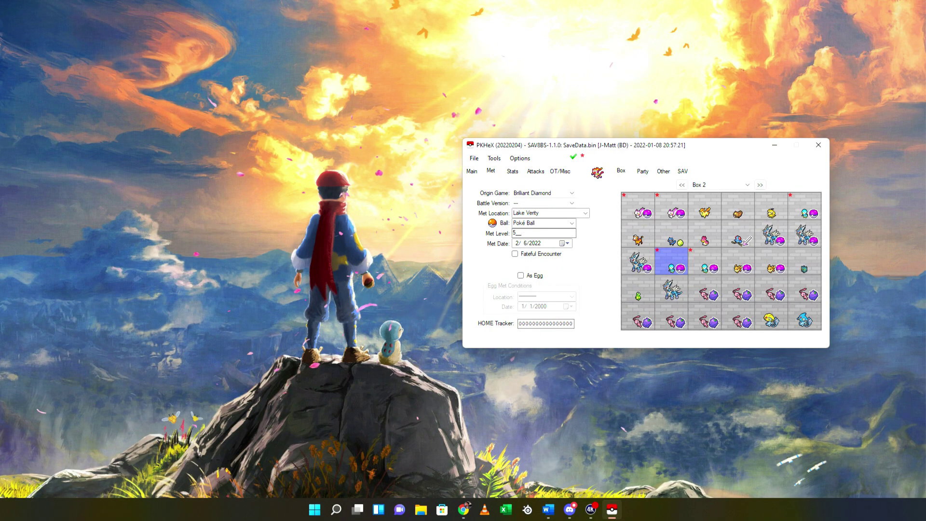
Set the Atk, Def, SpA, SpD and Spe IVs to 31 for a 186 IV total.
left_click(512, 171)
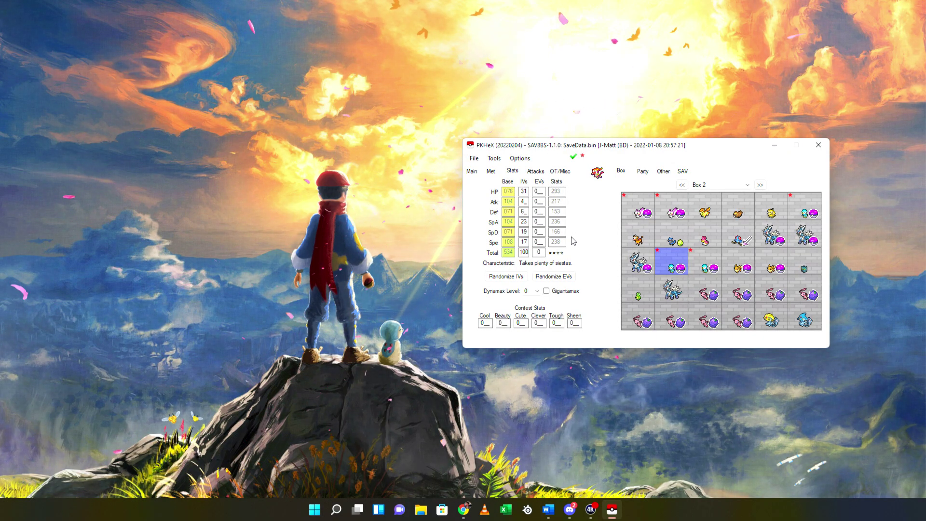
double_click(523, 201)
type("31")
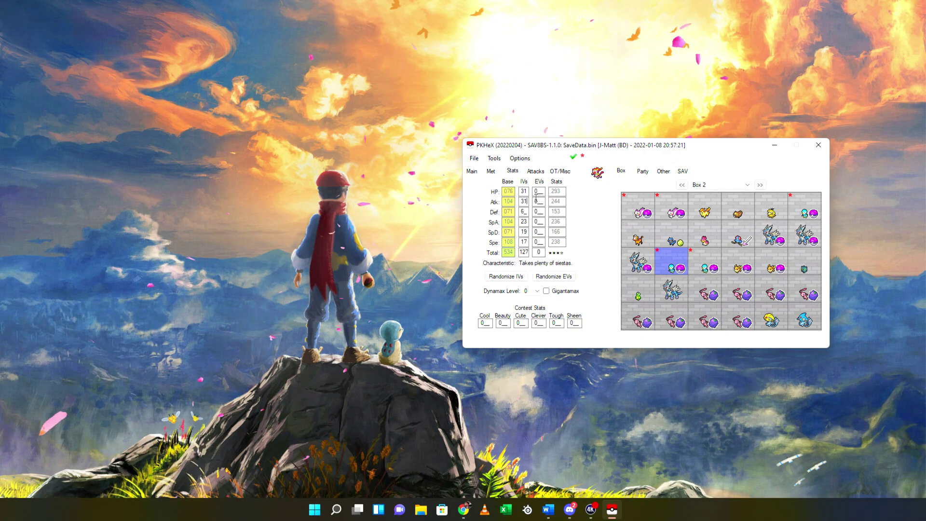
double_click(523, 212)
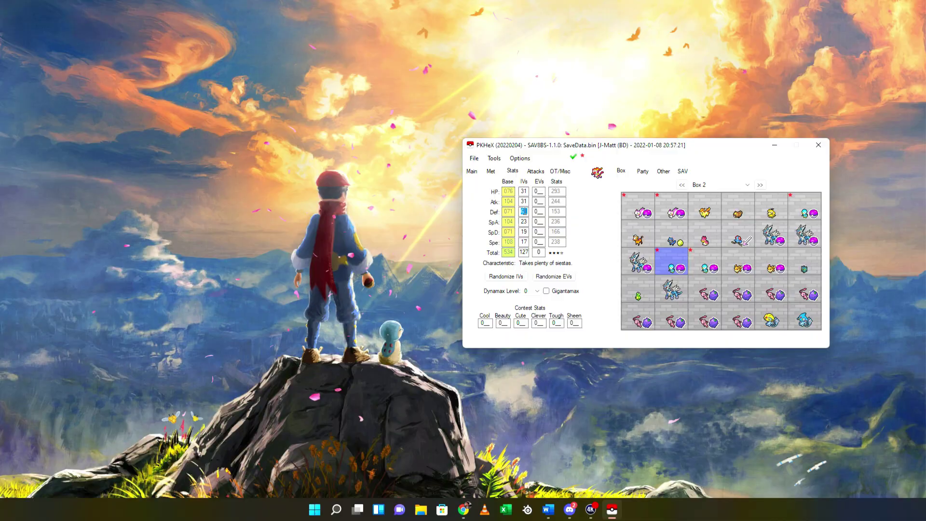
type("31")
right_click(524, 222, "ctrl")
right_click(524, 232, "ctrl")
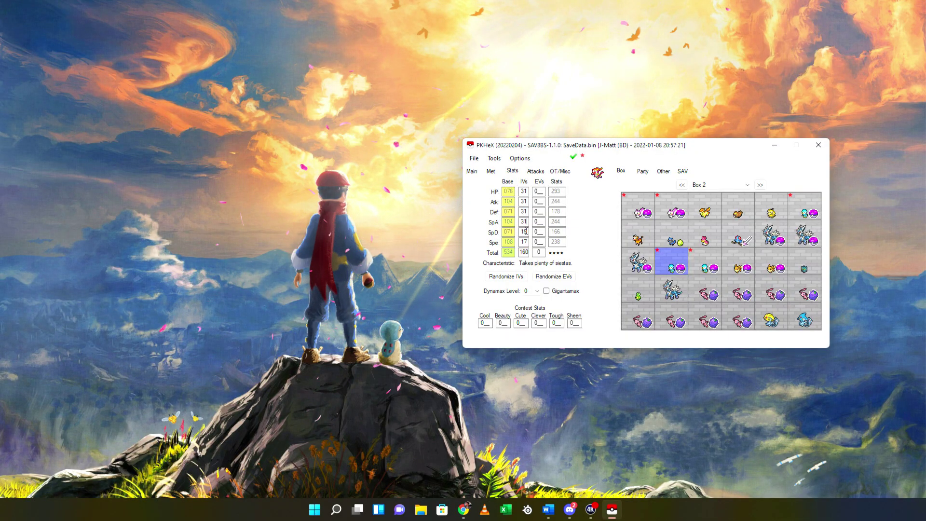
right_click(524, 242, "ctrl")
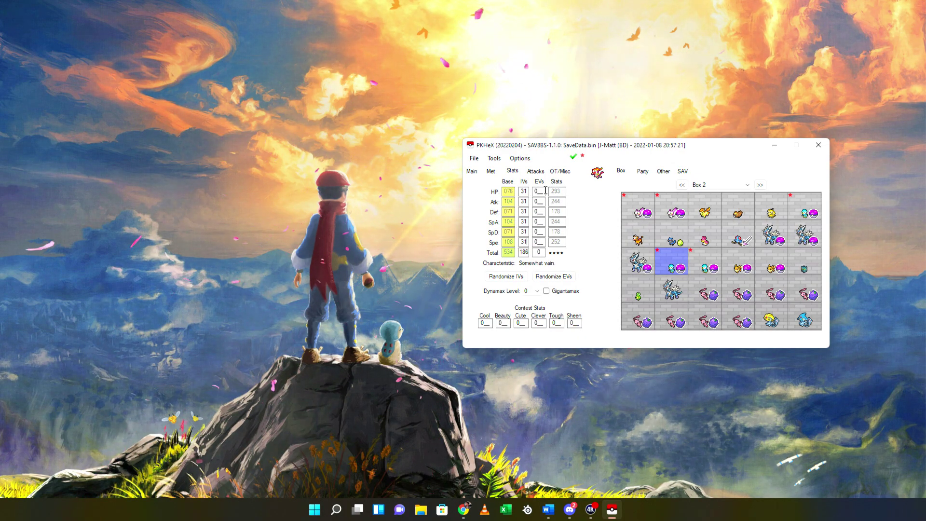
Lower the Speed EV to 6 so the EV total fits within 510.
left_click(536, 221, "ctrl")
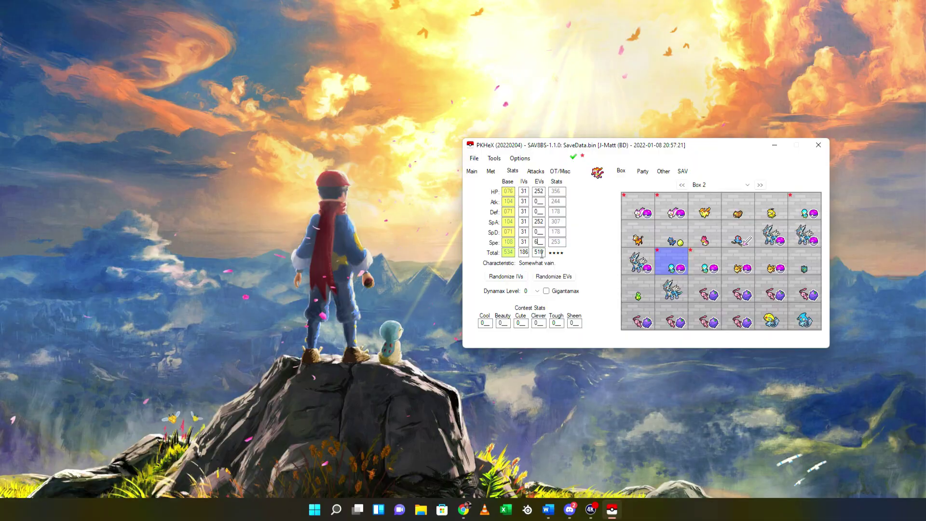
left_click(539, 242, "ctrl")
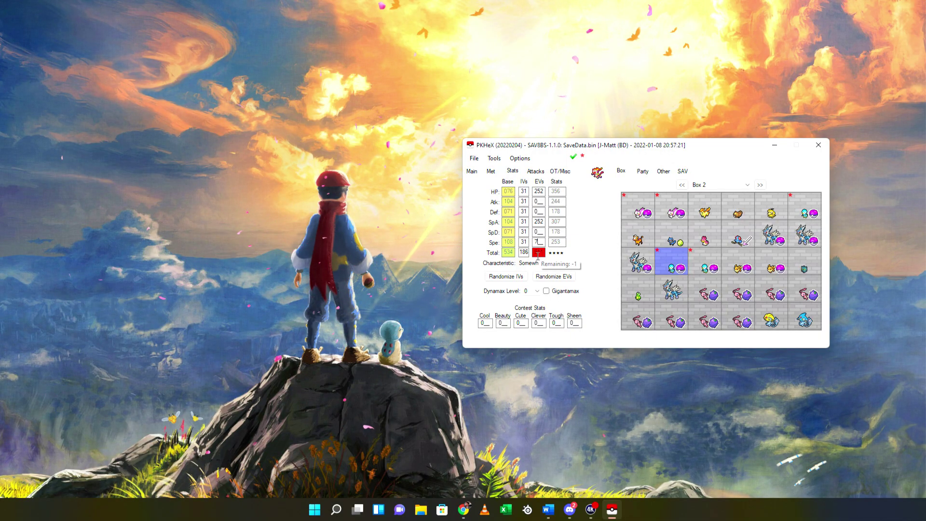
key("BackSpace")
type("6")
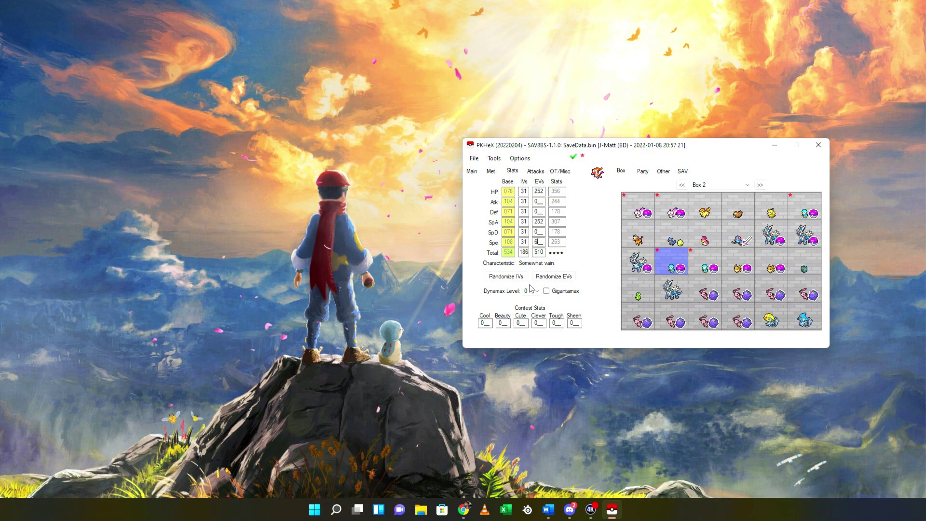
Randomize the IVs and EVs, then show the moves page listing Scratch and Leer.
left_click(518, 278)
left_click(554, 276)
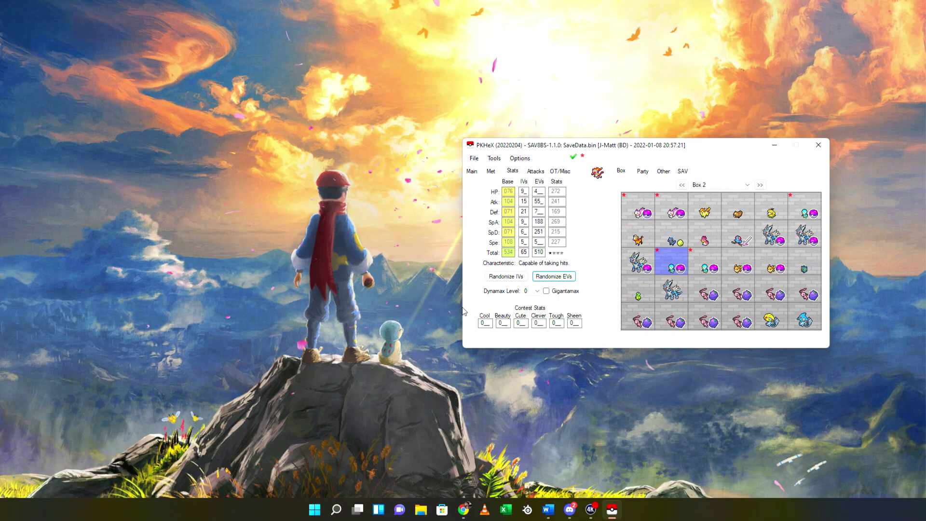
left_click(531, 172)
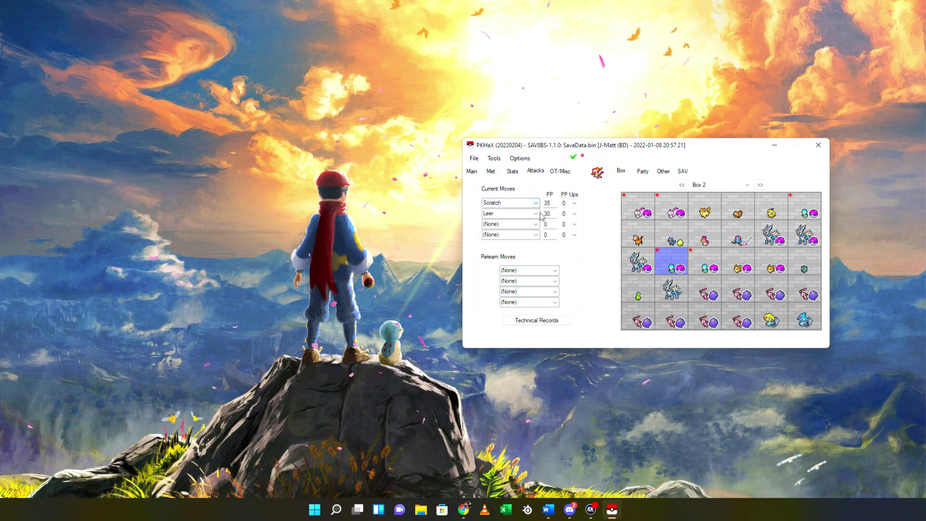
Keep Scratch as the first move and give it 3 PP Ups.
left_click(563, 237)
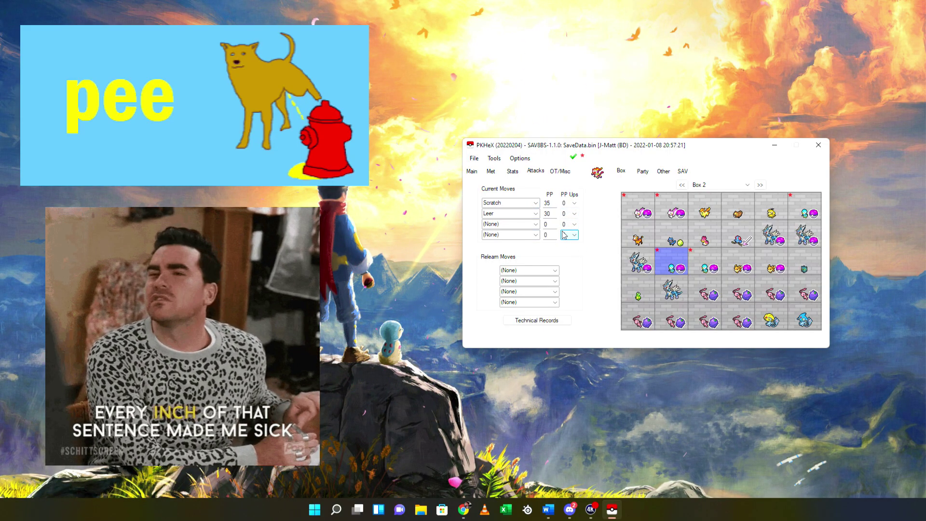
left_click(524, 205)
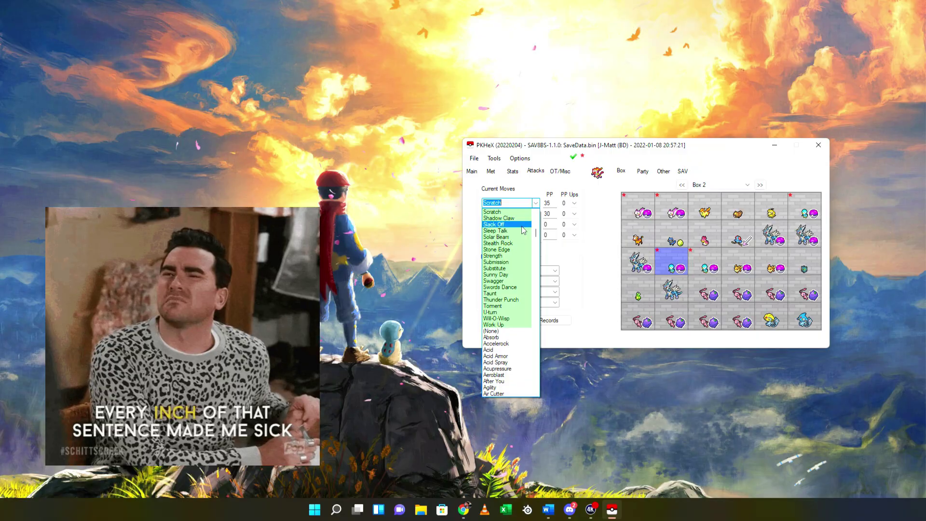
scroll(512, 249, "up", 9)
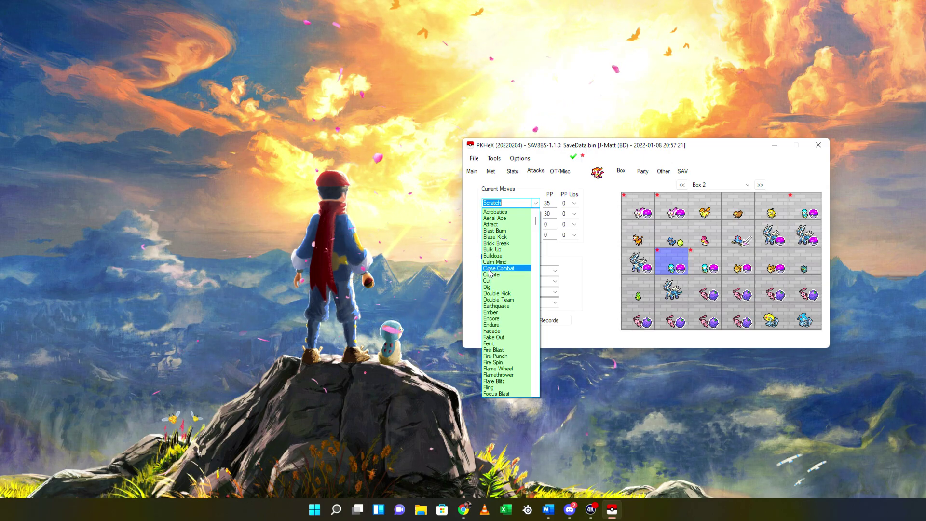
left_click(569, 203)
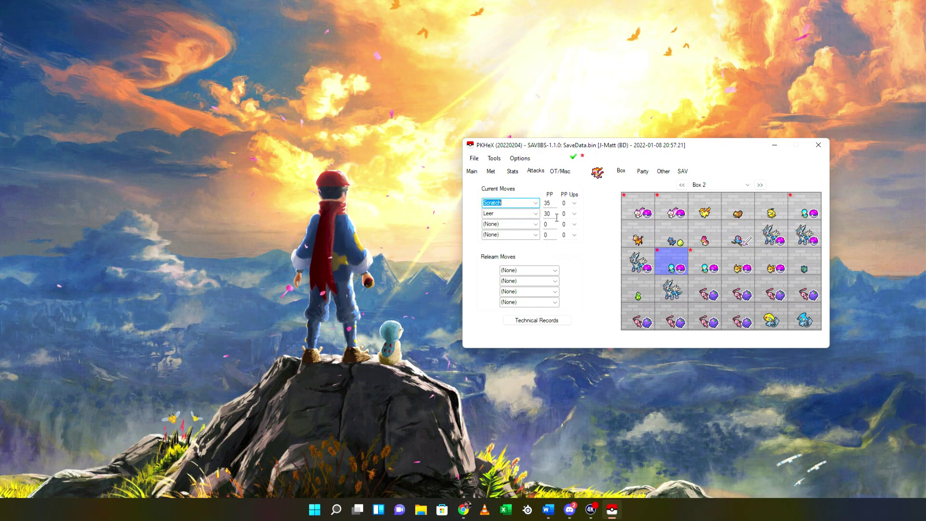
left_click(569, 203)
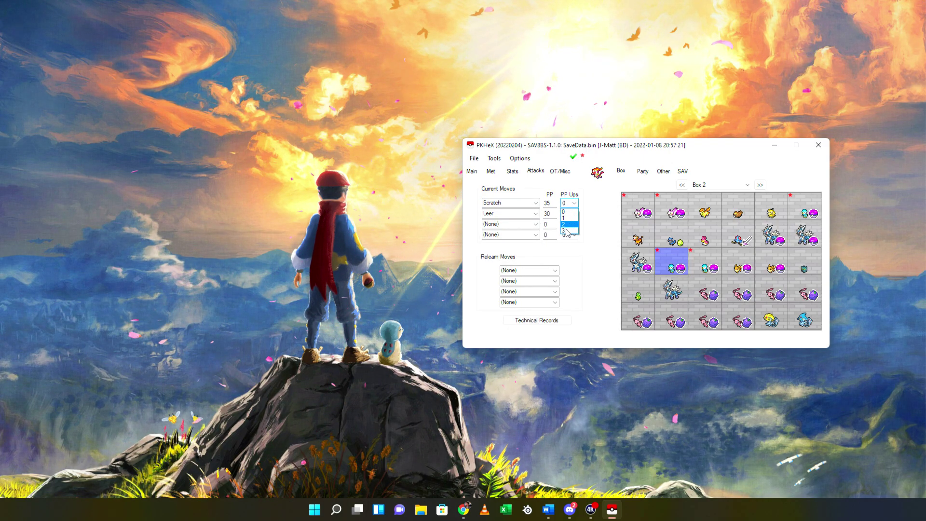
left_click(567, 231)
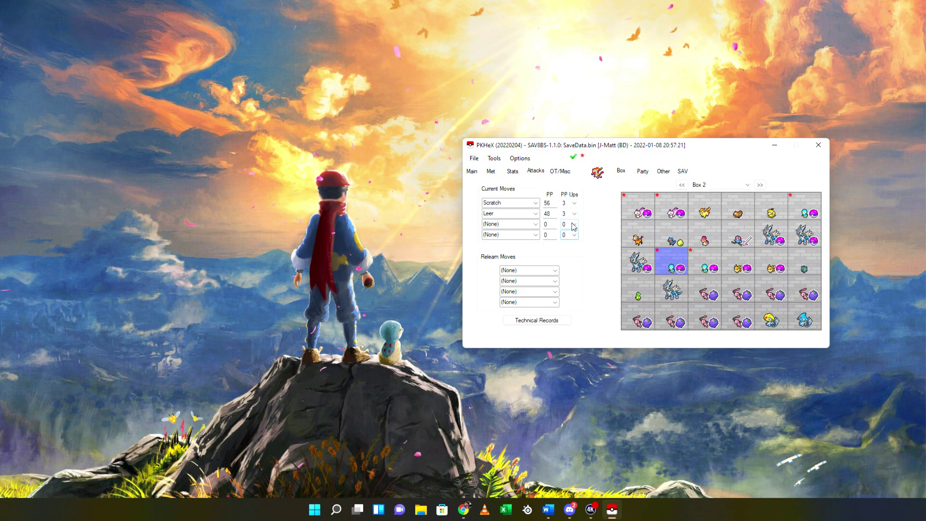
Set Helping Hand as the Infernape's third move.
left_click(572, 252)
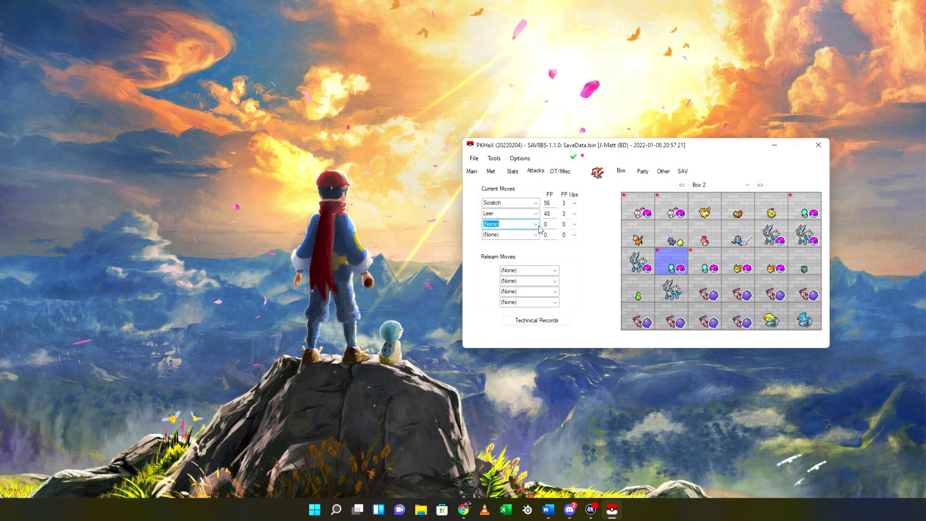
type("Helping Hand")
key("Return")
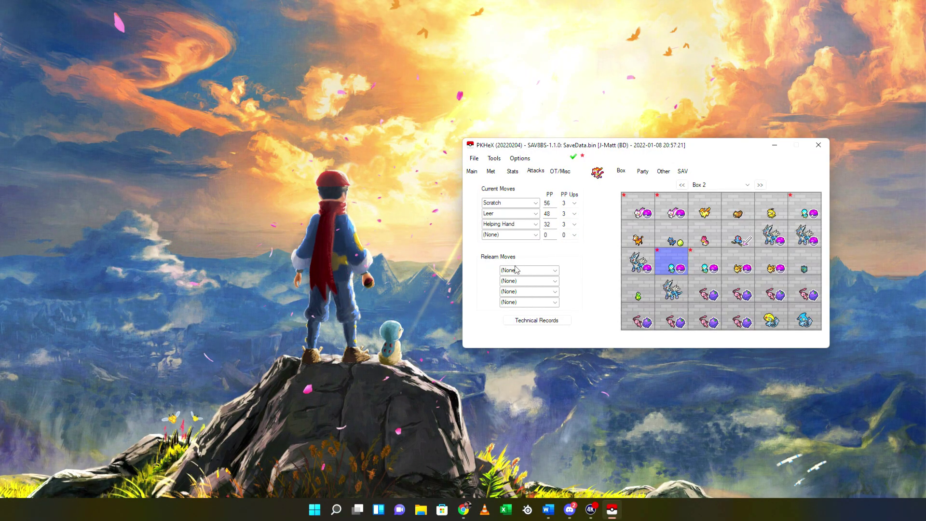
Check the relearn moves and Technical Records editor, then cancel without changes.
left_click(555, 270)
left_click(555, 270)
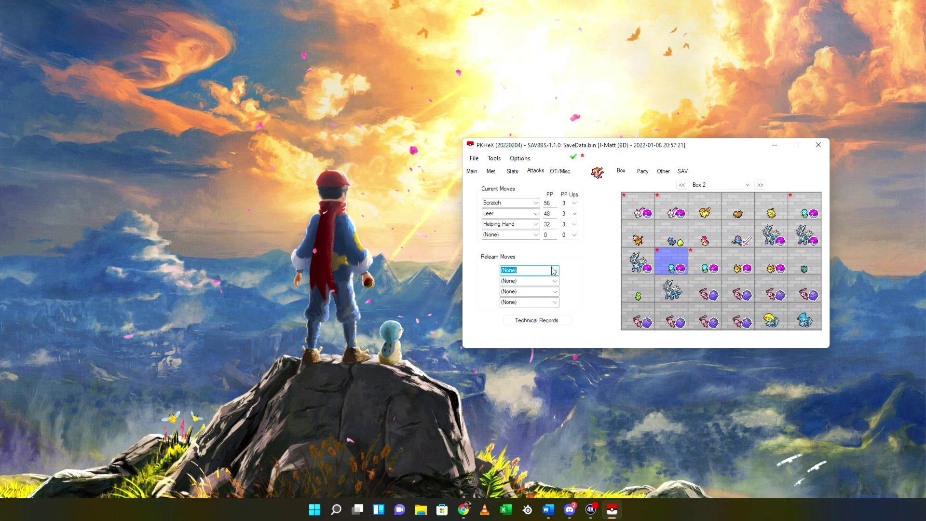
left_click(537, 321)
mouse_move(686, 185)
left_mouse_down()
mouse_move(686, 213)
mouse_move(686, 178)
left_mouse_up()
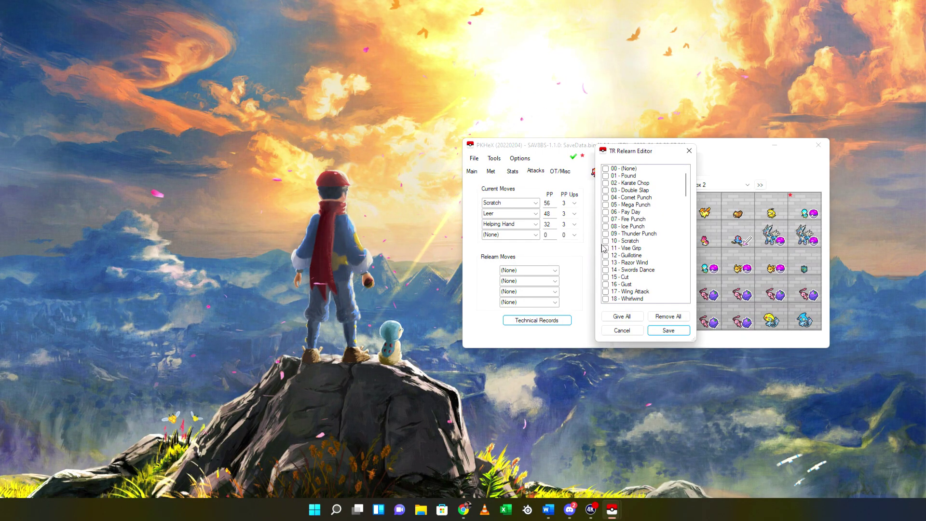
left_click(622, 331)
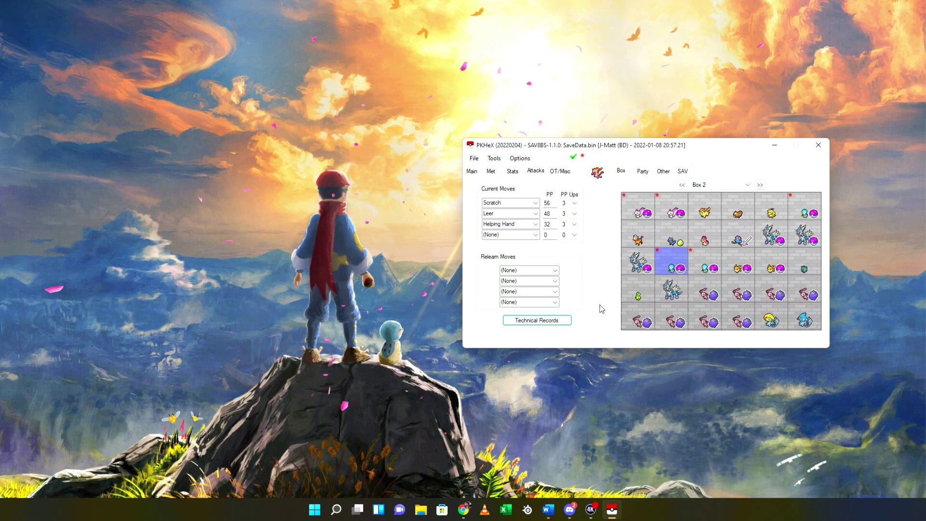
Review the OT/Misc details and Ribbon Editor, then run the legality check.
left_click(571, 173)
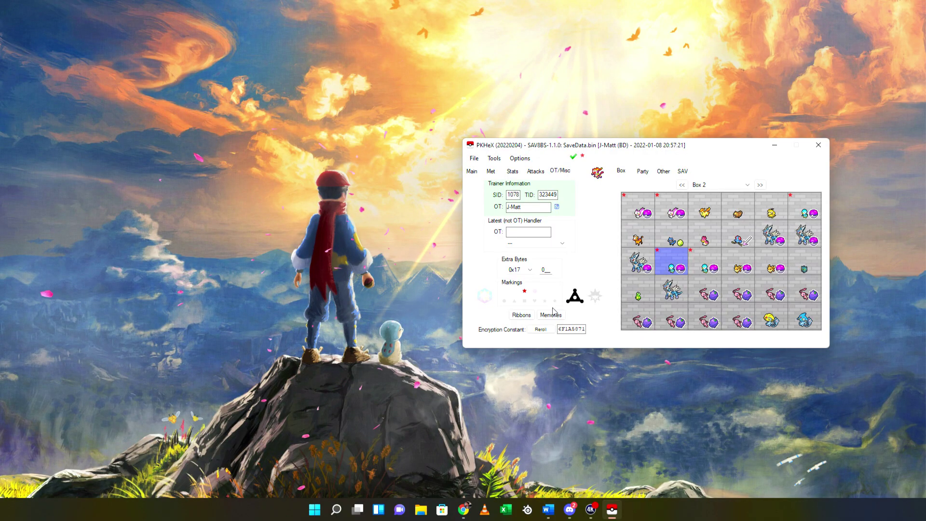
left_click(521, 315)
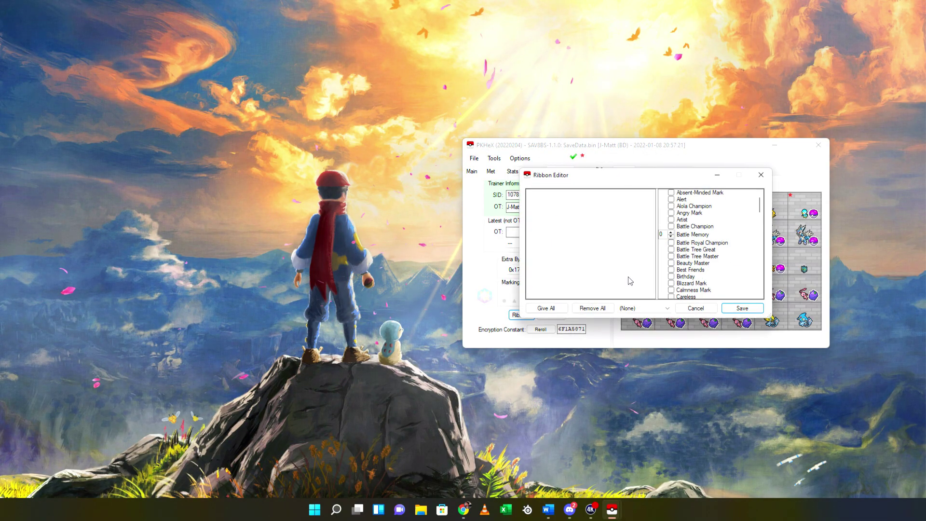
scroll(699, 246, "down", 3)
left_click(696, 307)
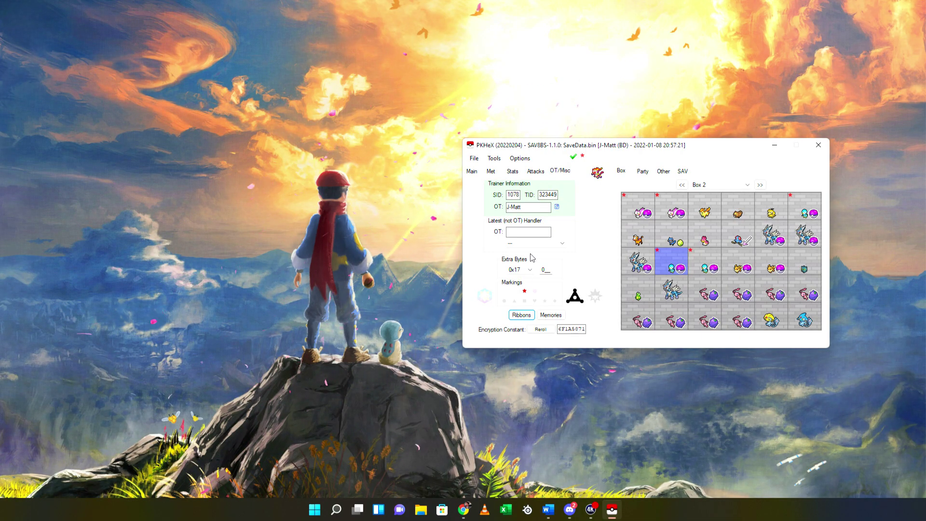
left_click(574, 158)
Dismiss the Legal alert, drop Infernape copies into Box 3, then add it to the party.
key("Return")
left_click(739, 292, "ctrl")
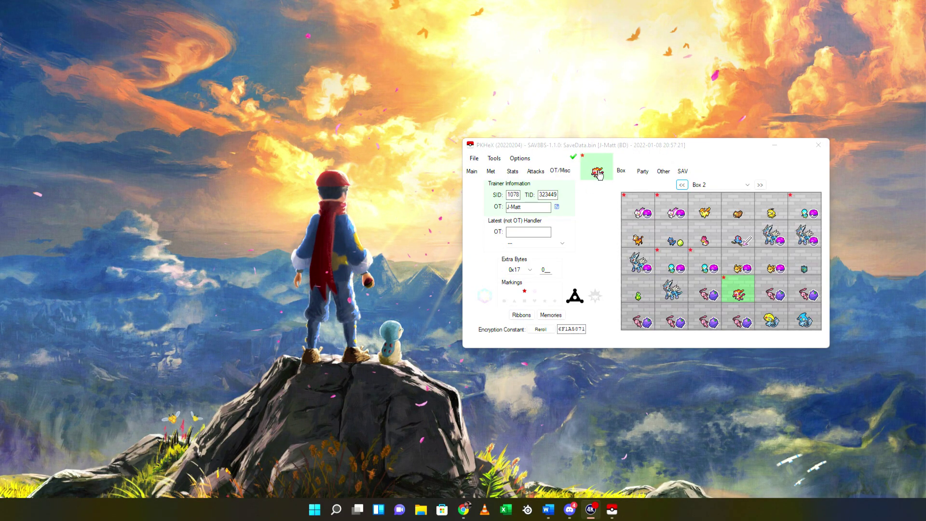
left_click_drag(598, 173, 707, 292)
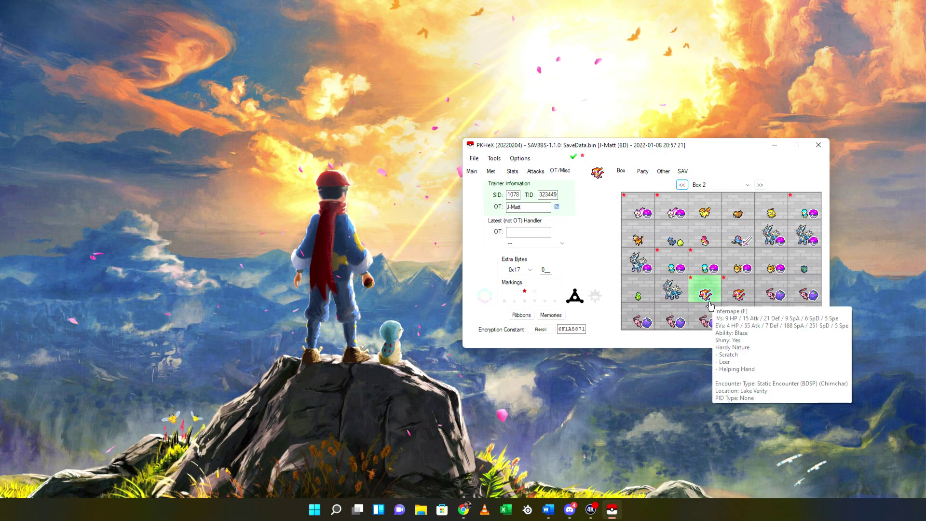
left_click(759, 187)
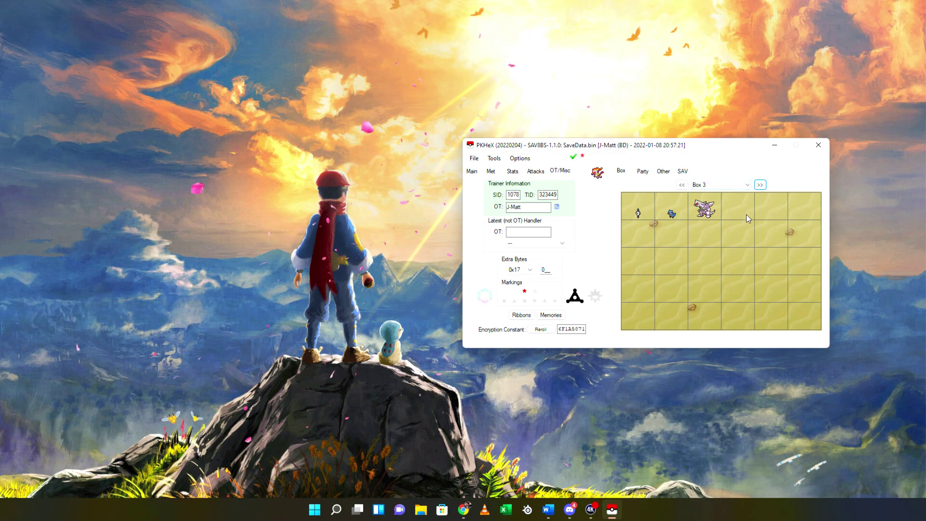
left_click_drag(630, 192, 739, 206)
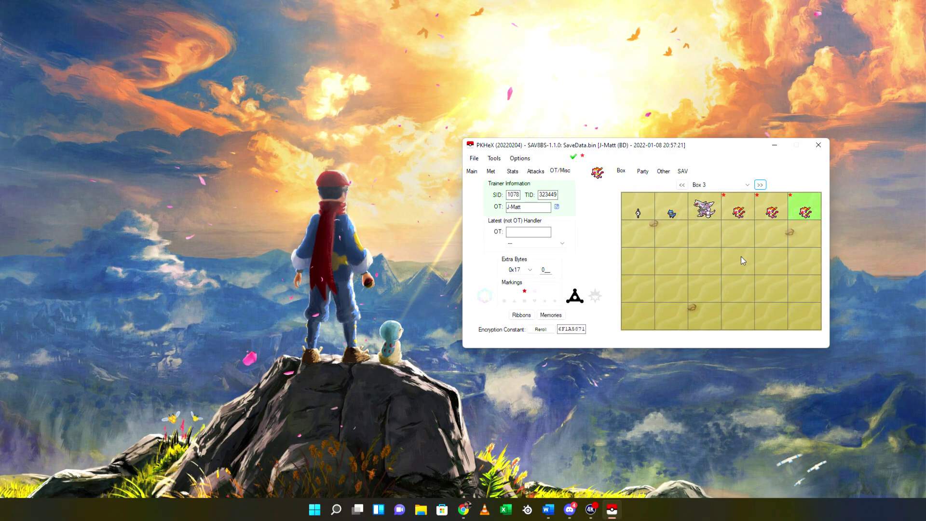
left_click_drag(597, 173, 645, 173)
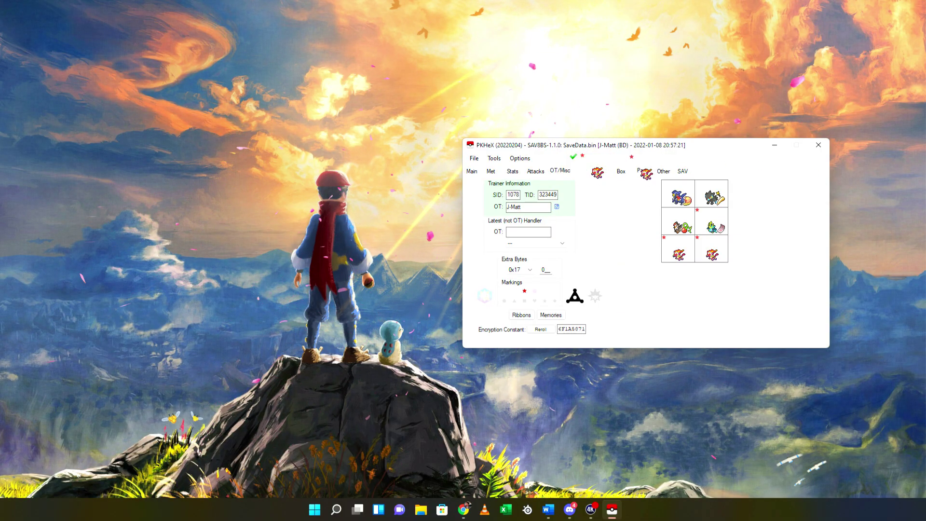